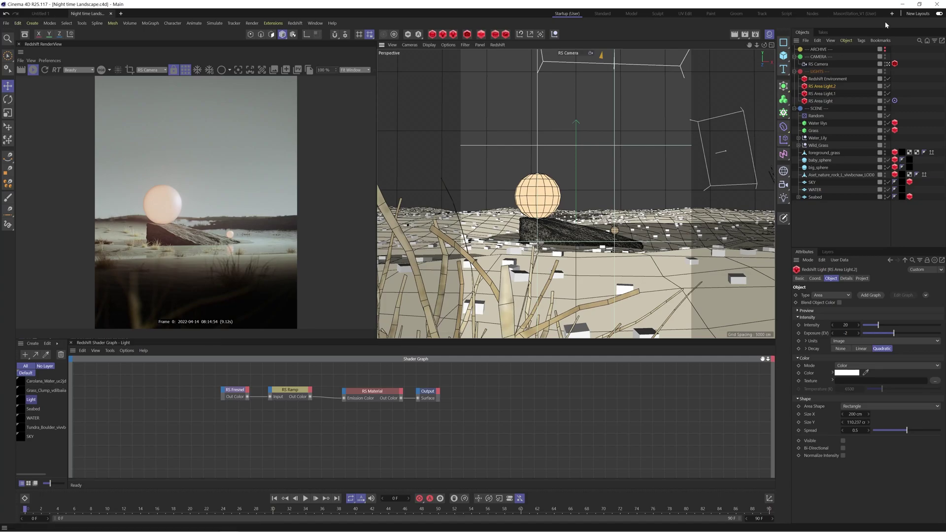
- Switch the viewport off the RS Camera to a free view, locking the RenderView camera
click(887, 65)
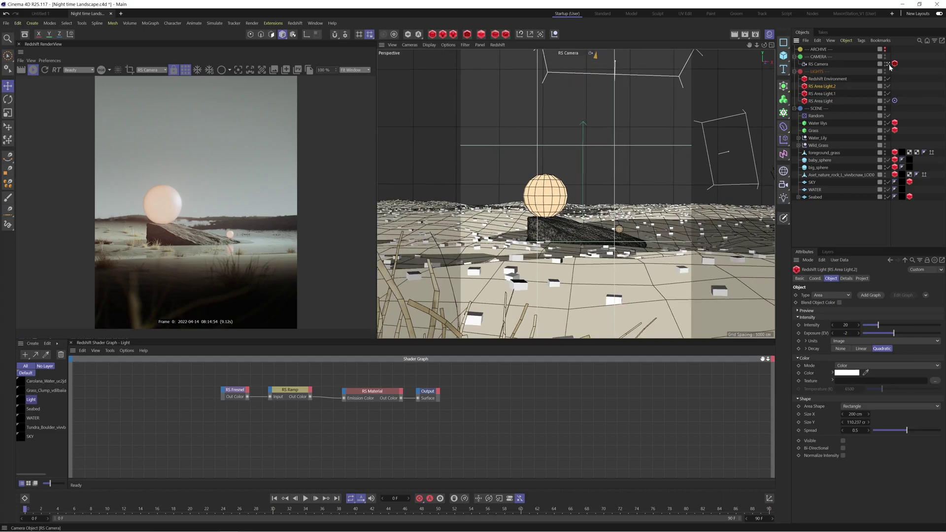
click(174, 69)
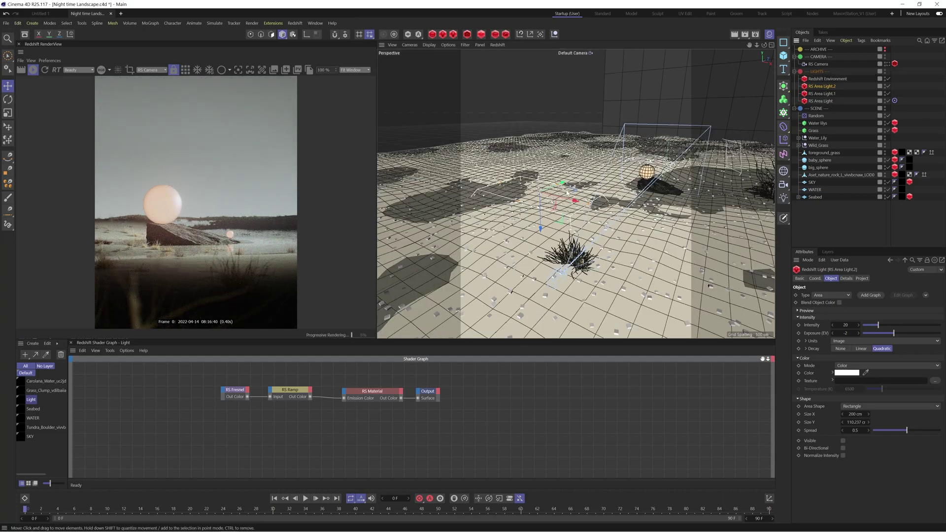
scroll(563, 215, down, 6)
scroll(558, 217, down, 3)
alt+drag(558, 217, 775, 220)
- Select the Seabed plane and orbit down close onto it
click(817, 197)
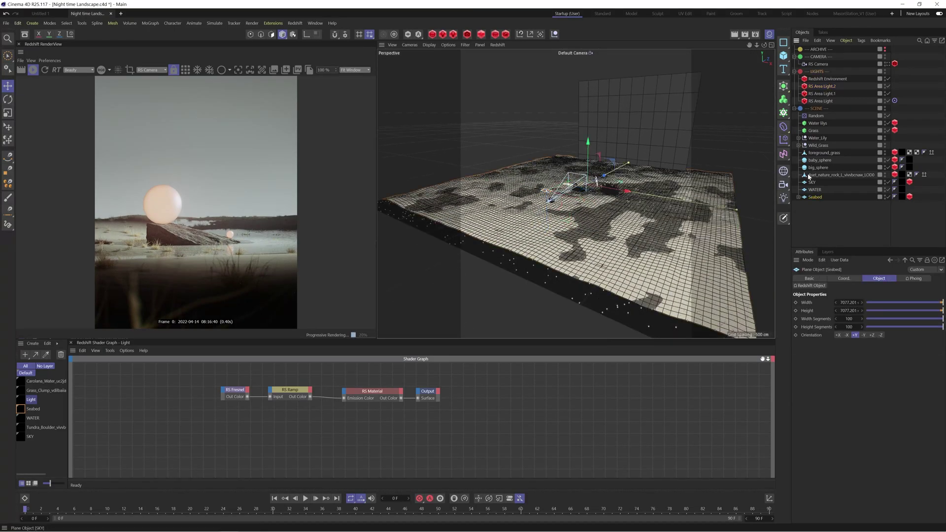
mouse_move(764, 45)
mouse_down()
mouse_move(763, 35)
mouse_move(761, 56)
mouse_up()
scroll(567, 241, up, 3)
scroll(567, 241, up, 2)
scroll(564, 251, down, 3)
scroll(561, 264, up, 1)
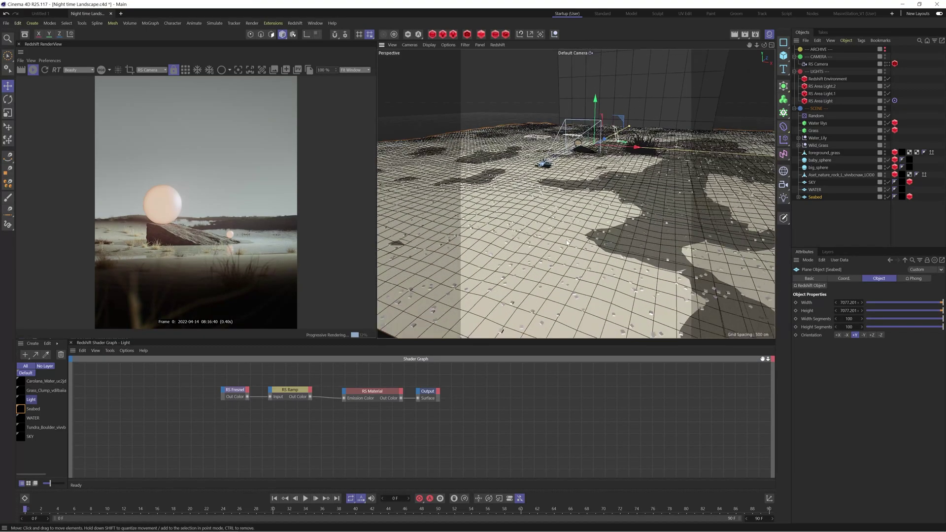
scroll(562, 263, up, 3)
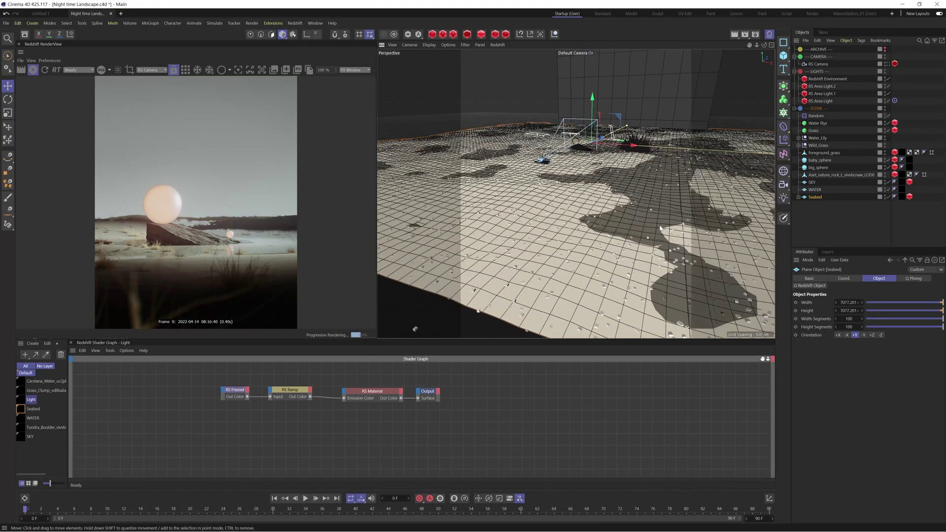
- Expand Seabed and open the Noise shader settings of its Displacer
click(798, 197)
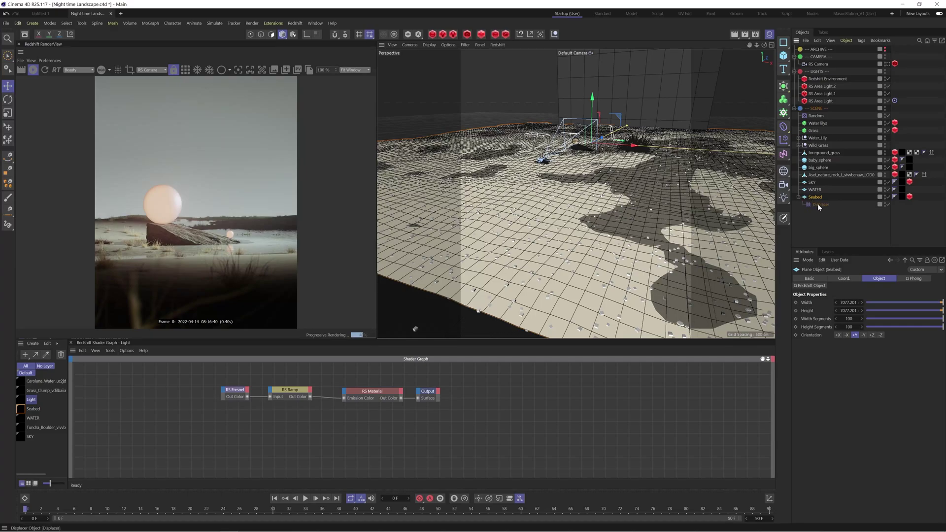
click(818, 204)
click(853, 278)
click(821, 320)
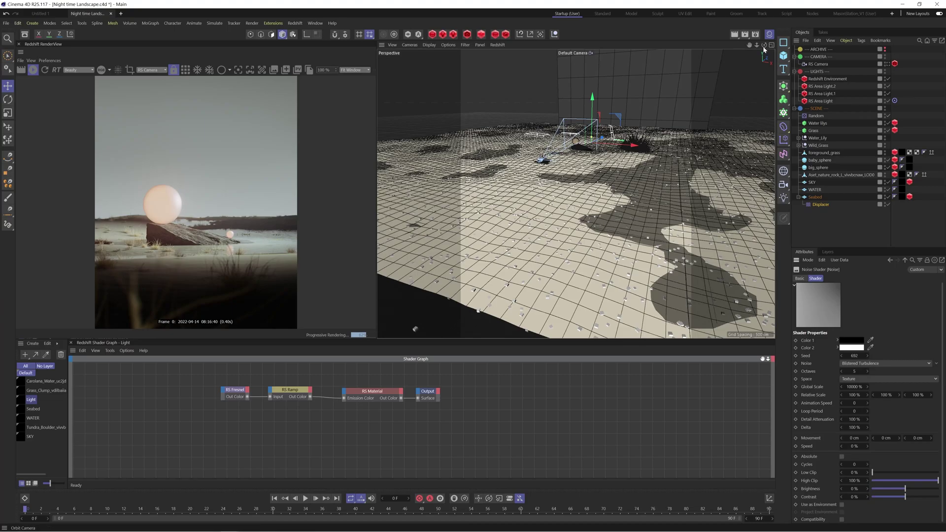
alt+drag(754, 63, 724, 83)
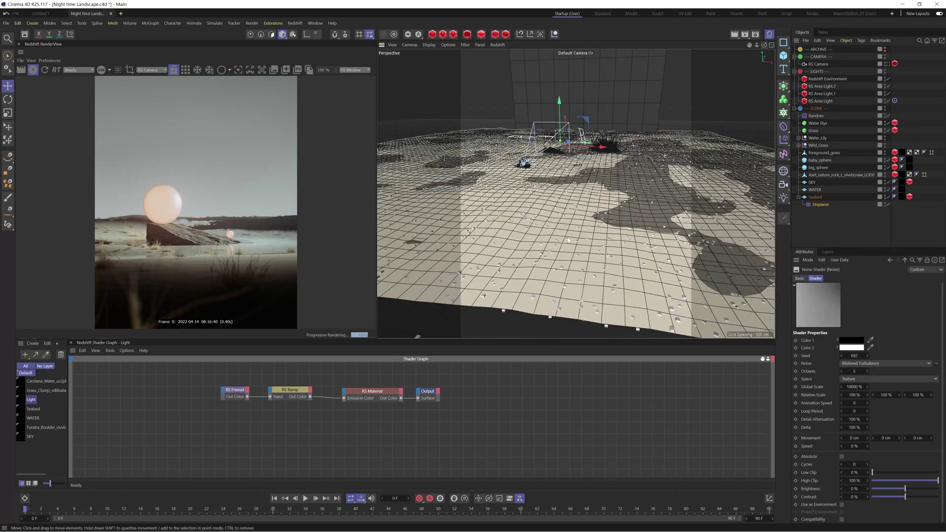
- Toggle the WATER plane off and back on, then select SKY
click(817, 190)
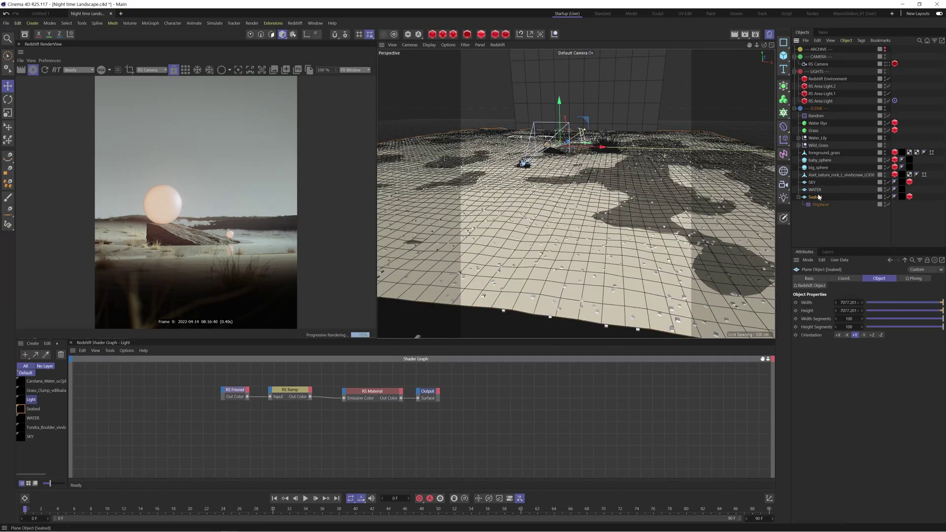
click(887, 190)
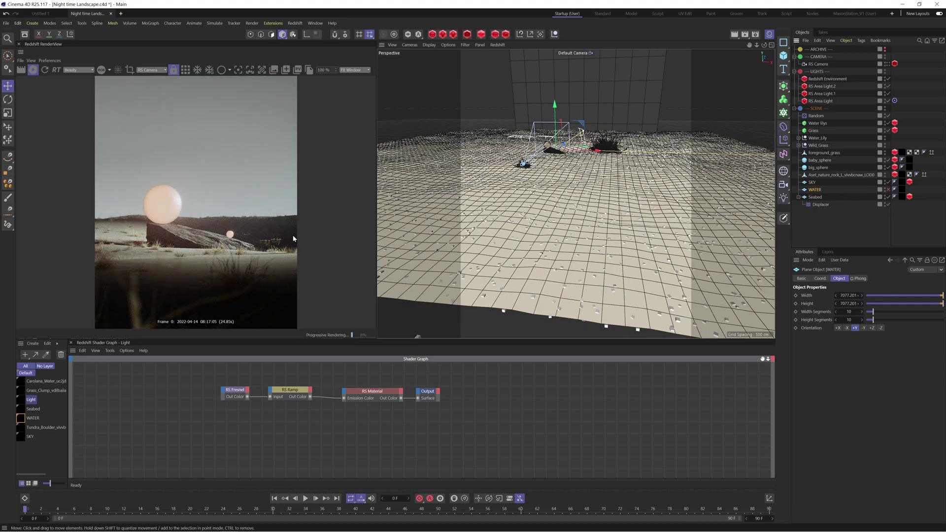
click(888, 190)
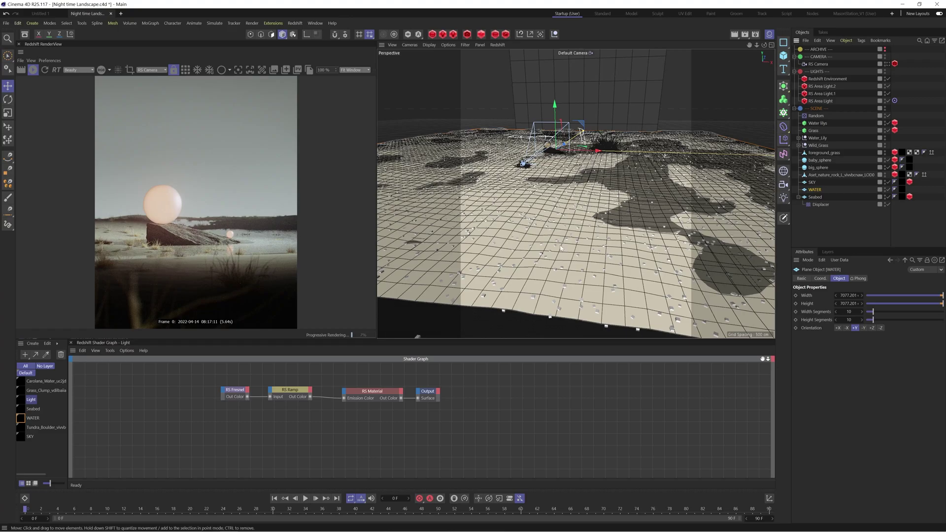
click(811, 183)
- Open the SKY material's node graph, shift the RS Ramp node left and select RS Material
drag(764, 45, 552, 224)
click(30, 436)
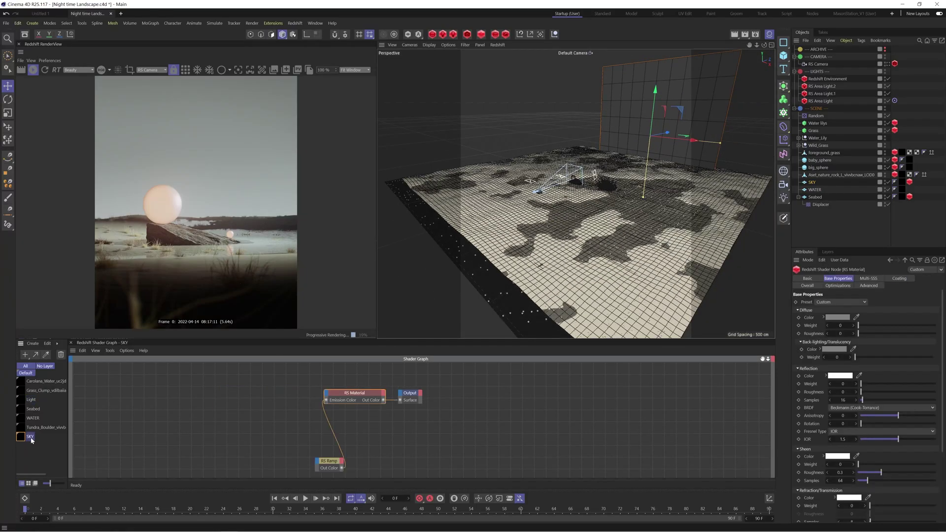
drag(328, 457, 354, 400)
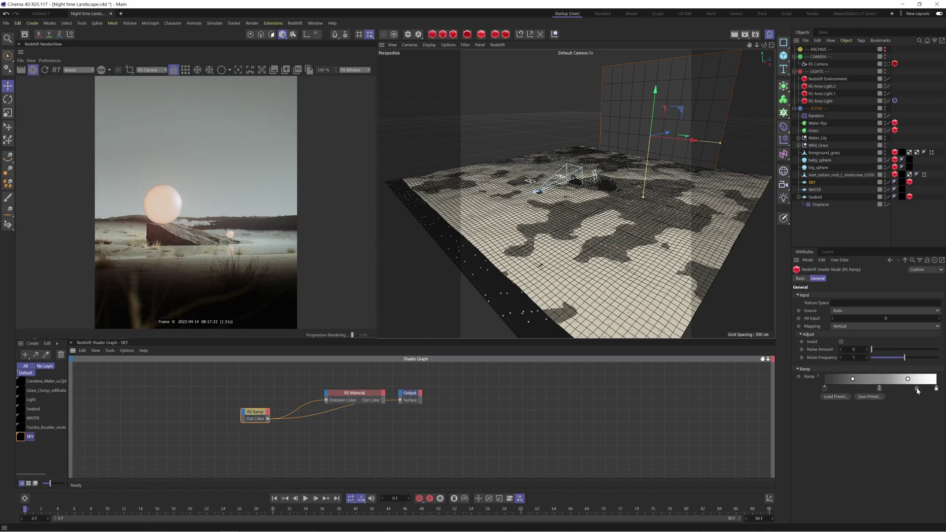
click(352, 394)
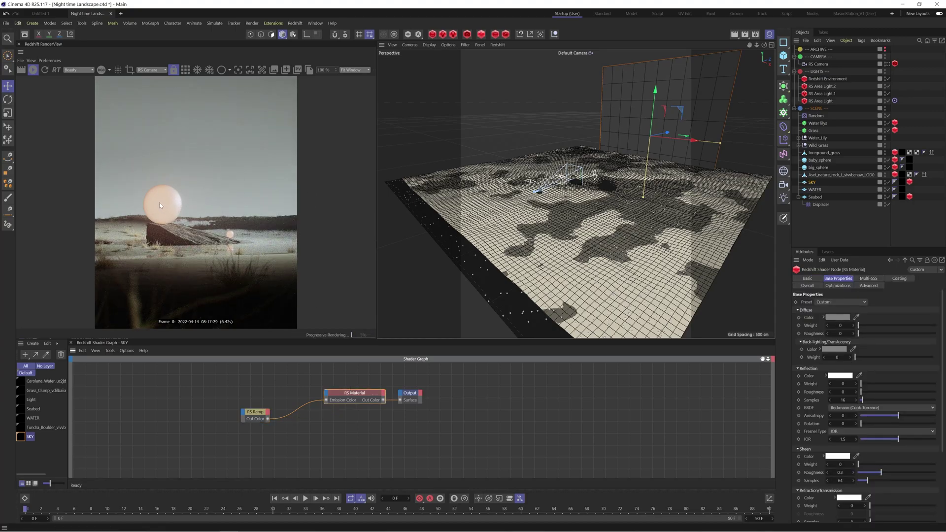
scroll(576, 207, down, 5)
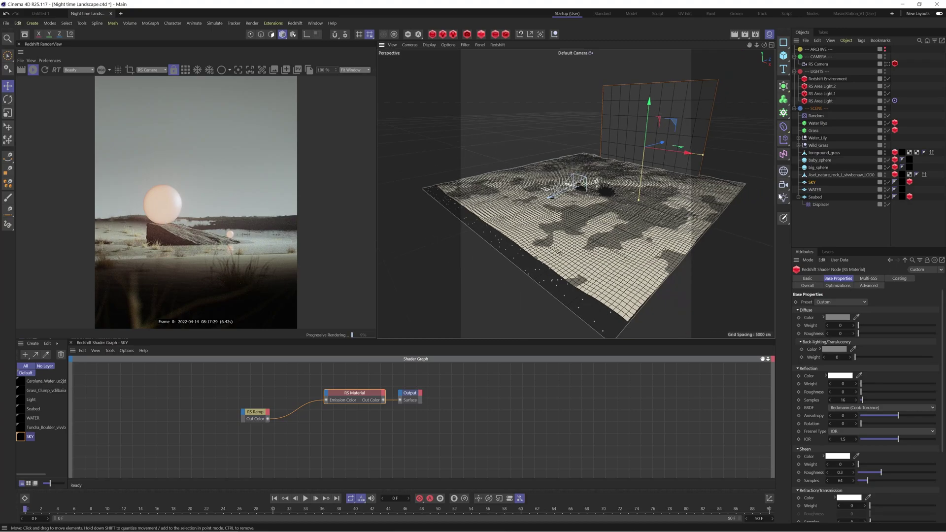
- Frame the rock, then inspect Wild_Grass, Grass, Random, big_sphere and foreground_grass
click(838, 174)
key(s)
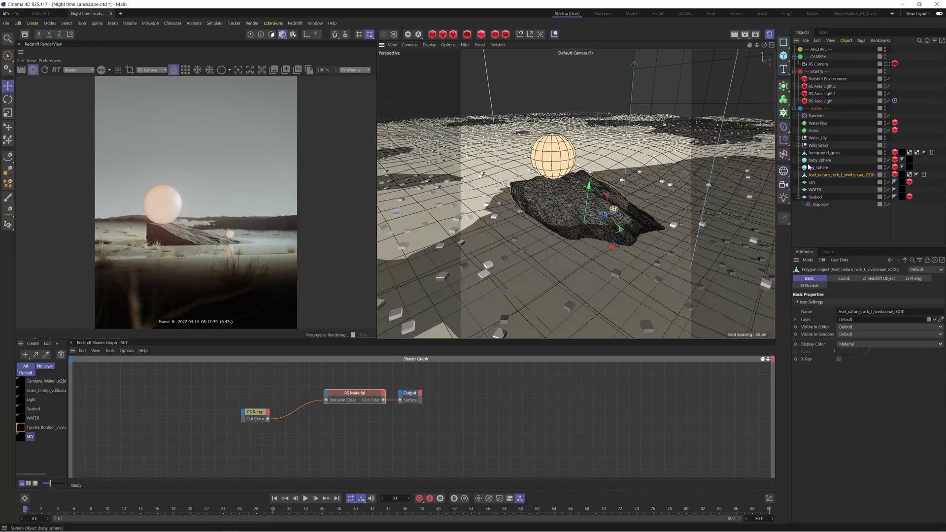
click(818, 145)
click(817, 131)
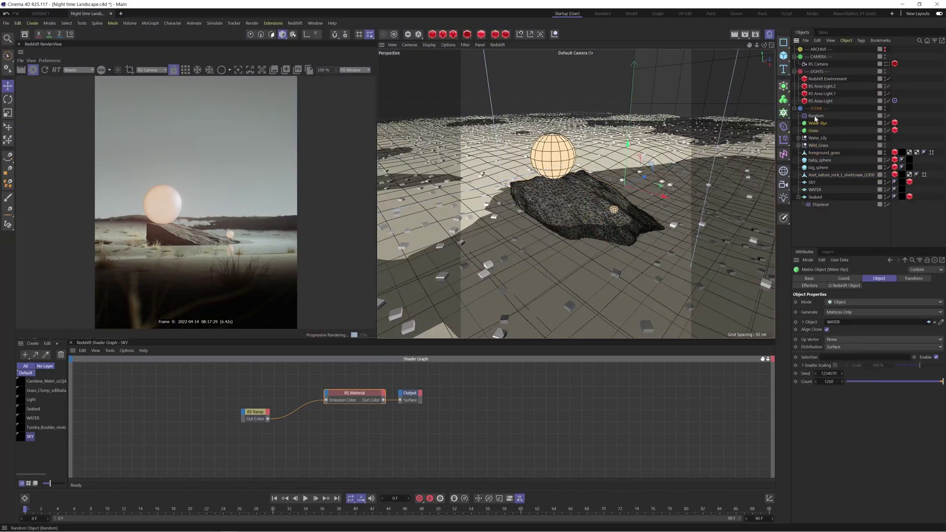
click(815, 116)
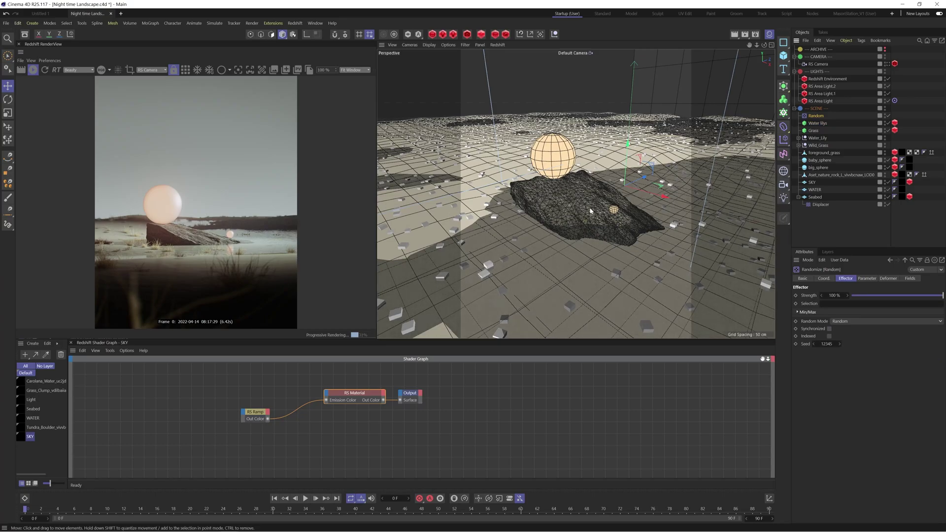
click(822, 168)
click(823, 153)
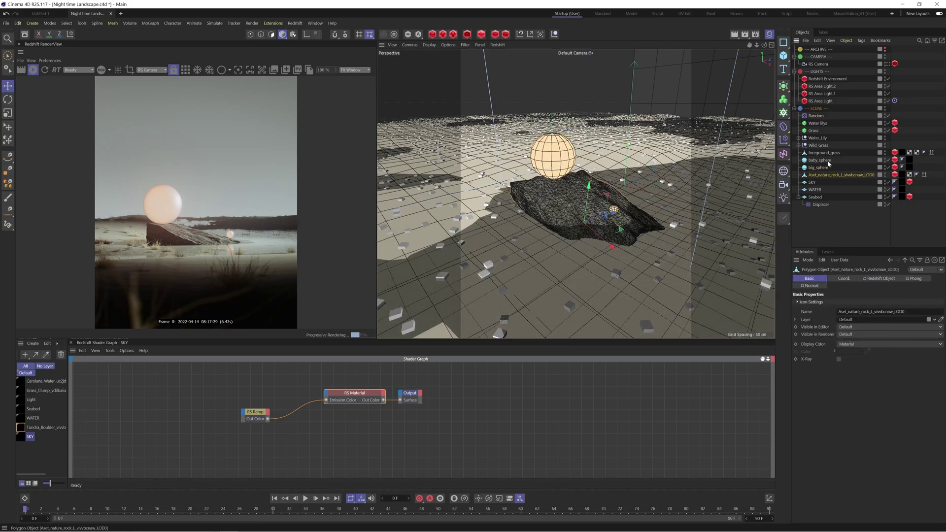
scroll(679, 187, down, 5)
scroll(542, 225, up, 10)
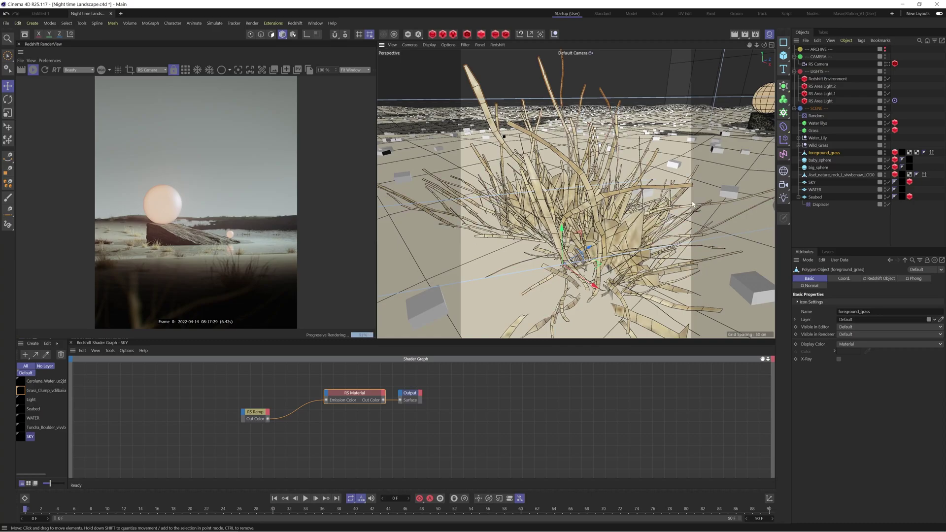
scroll(527, 268, down, 15)
- Look over the Redshift Environment and RS Area Light.2, then disable RS Area Light.1
click(825, 78)
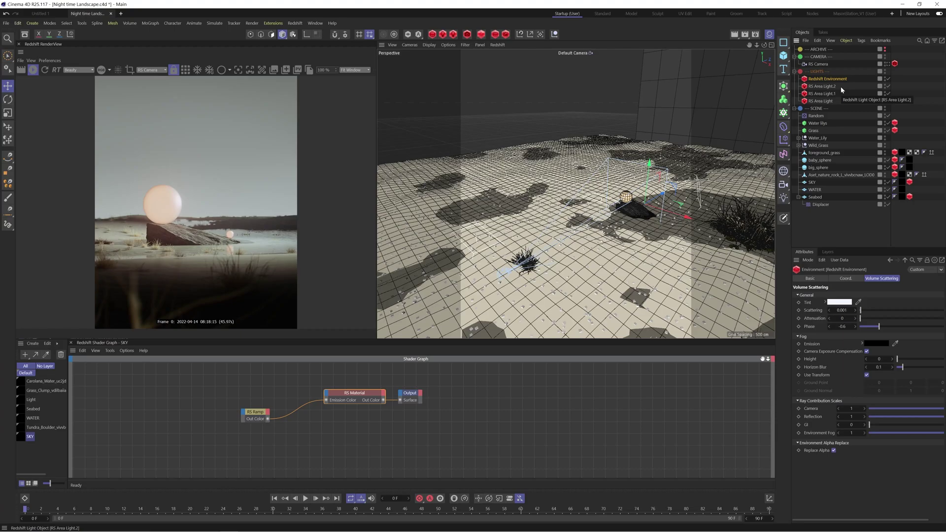
click(840, 87)
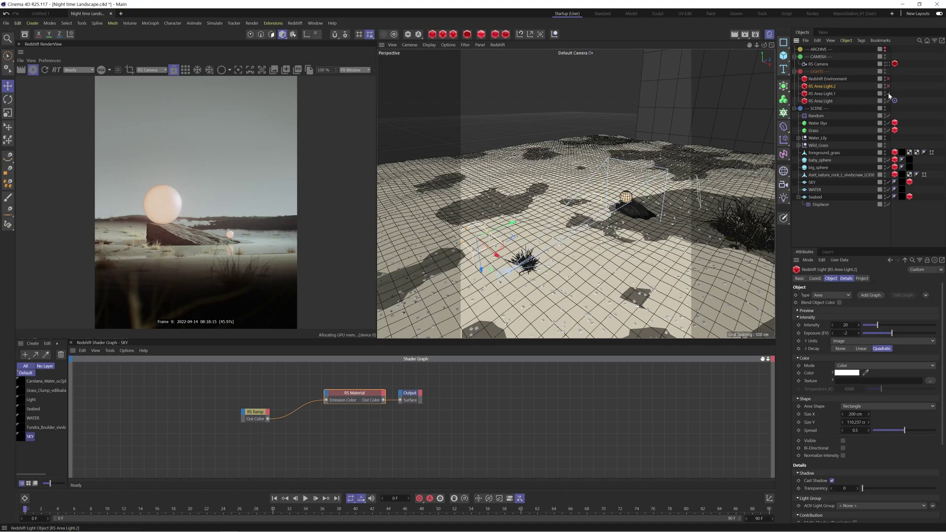
click(888, 94)
- Move the main RS Area Light beside the rock, viewed from a higher angle
click(823, 100)
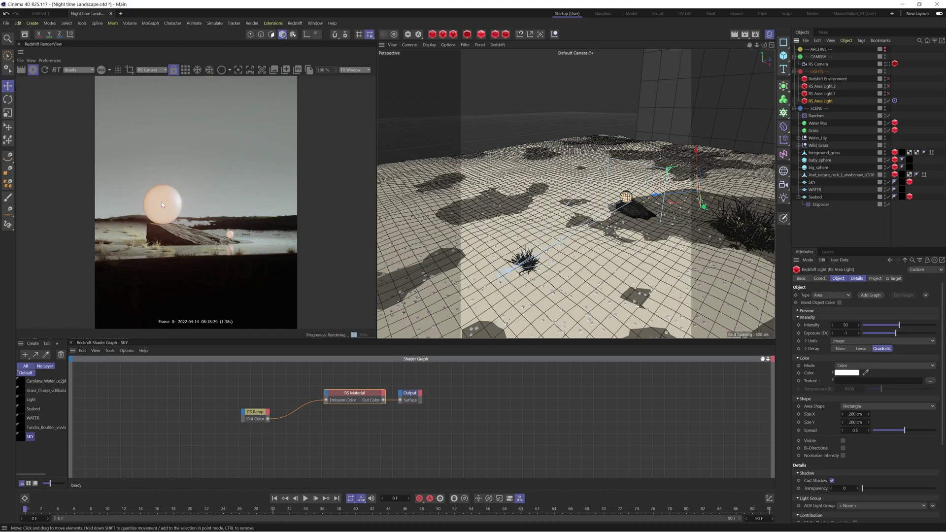
alt+drag(566, 207, 640, 193)
drag(763, 45, 532, 169)
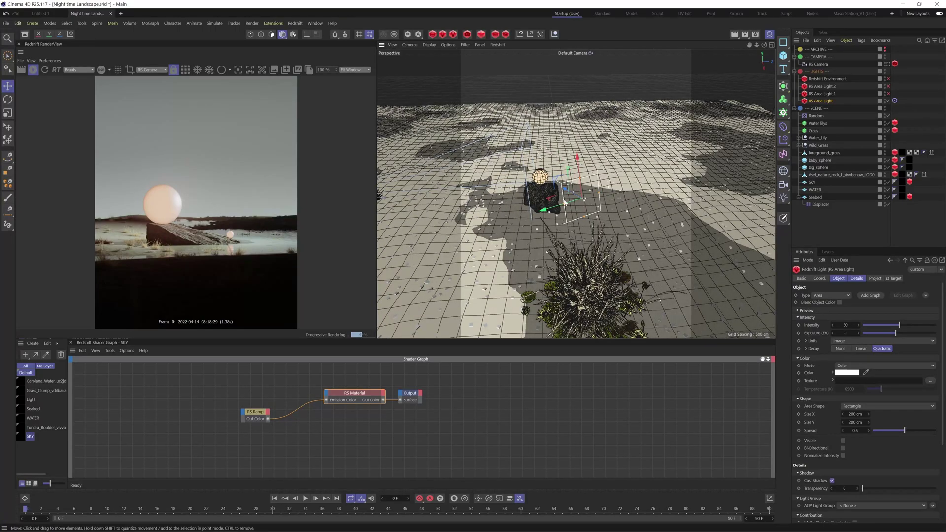
drag(553, 212, 534, 210)
- Check the light's Target tag points at big_sphere and shift the light about 297 cm sideways
click(895, 101)
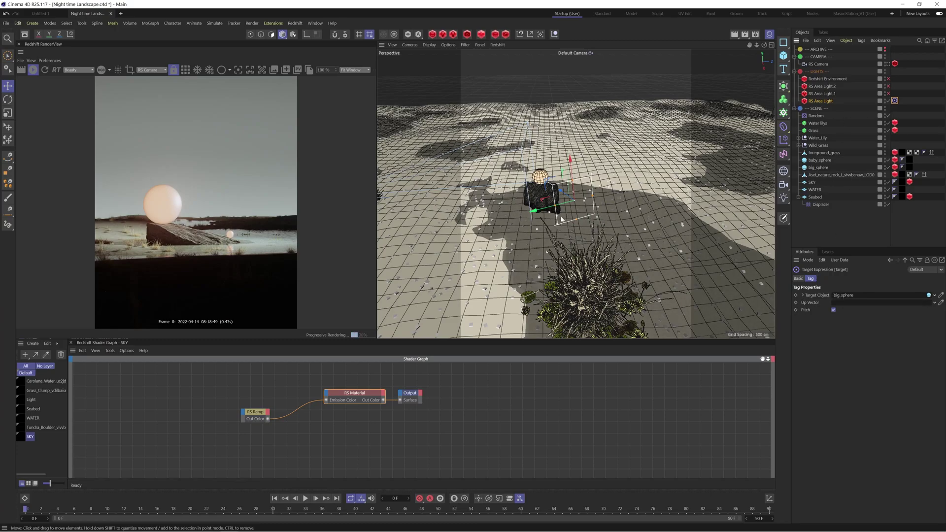
drag(542, 209, 620, 176)
- Undo the light move, add a Null near the rock and make it the light's target
key(ctrl+z)
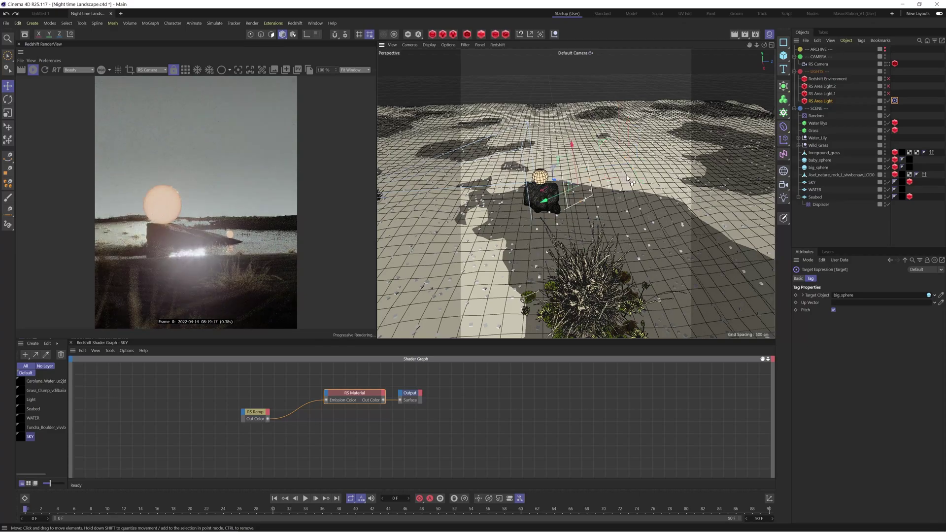
click(554, 34)
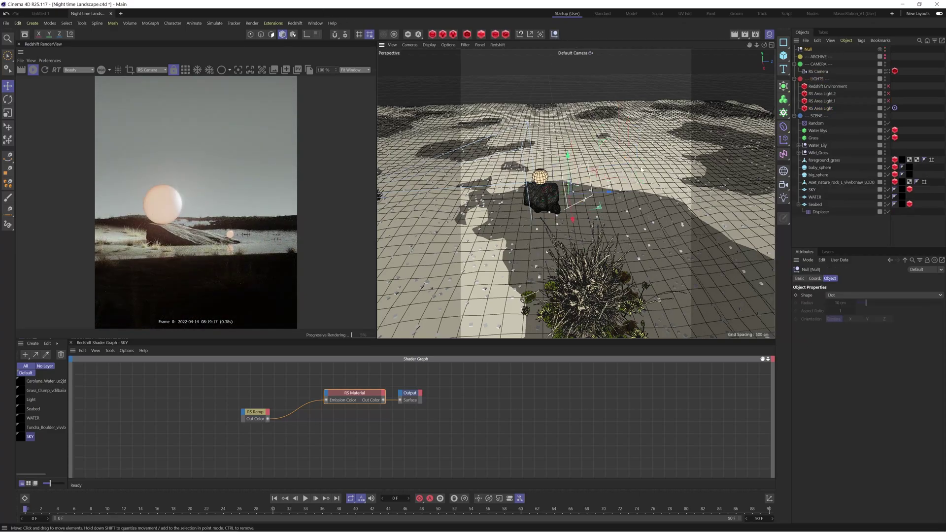
drag(530, 176, 658, 168)
click(894, 107)
drag(808, 49, 847, 294)
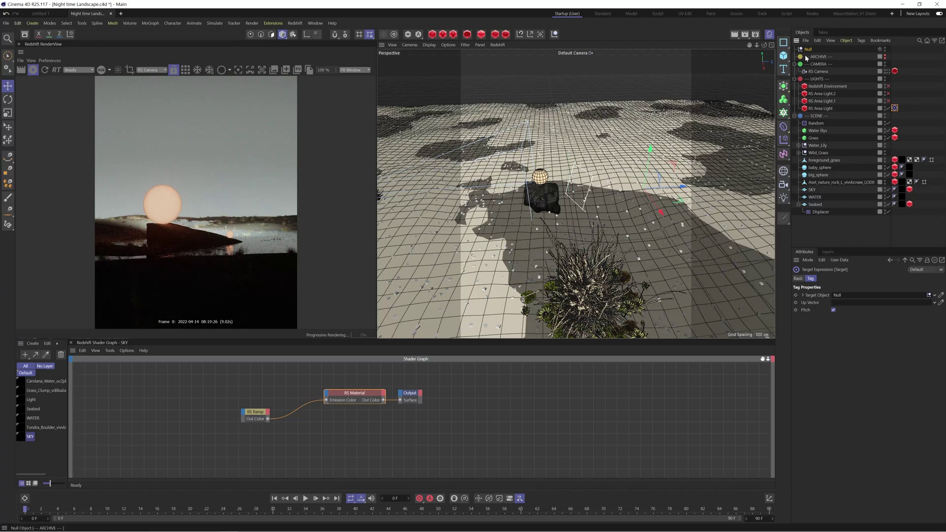
- Move the Null to re-aim the light, then delete the Null
click(660, 211)
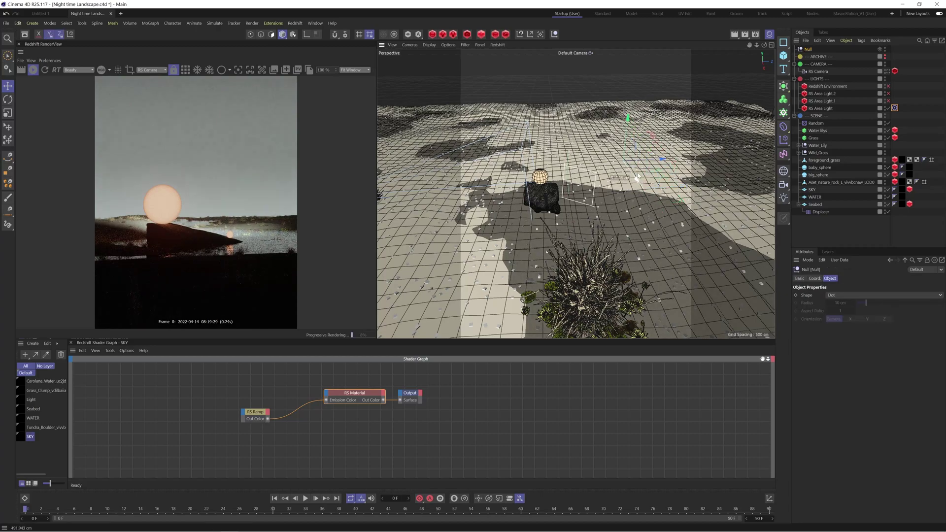
drag(637, 176, 668, 176)
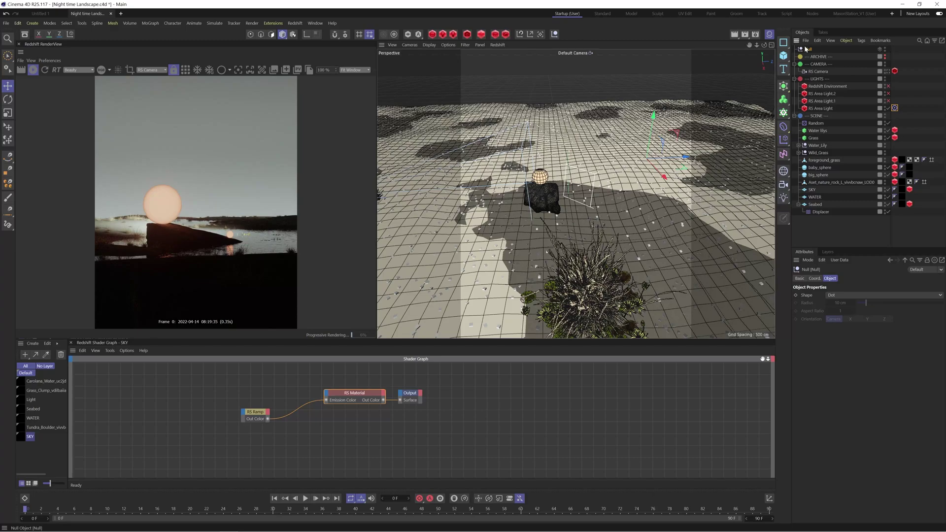
key(Delete)
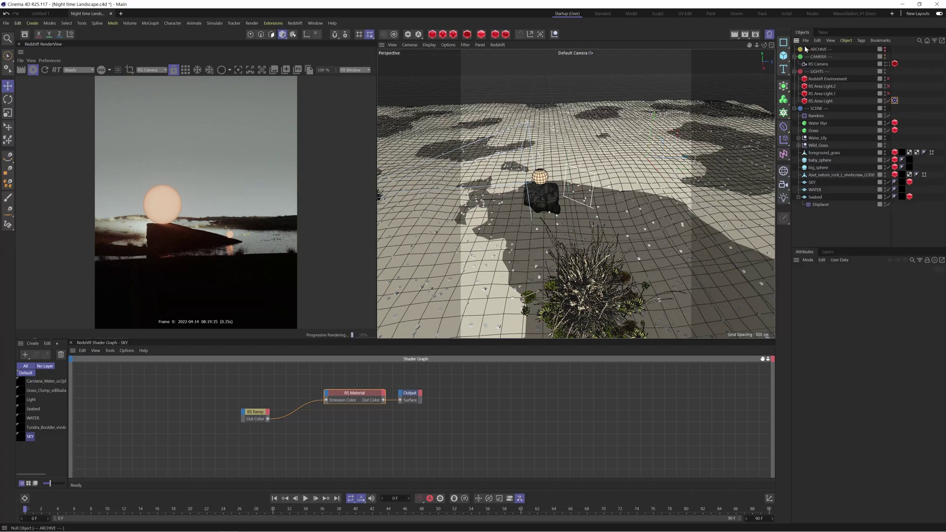
- Add a Target tag to RS Area Light from its right-click tag menu
click(894, 100)
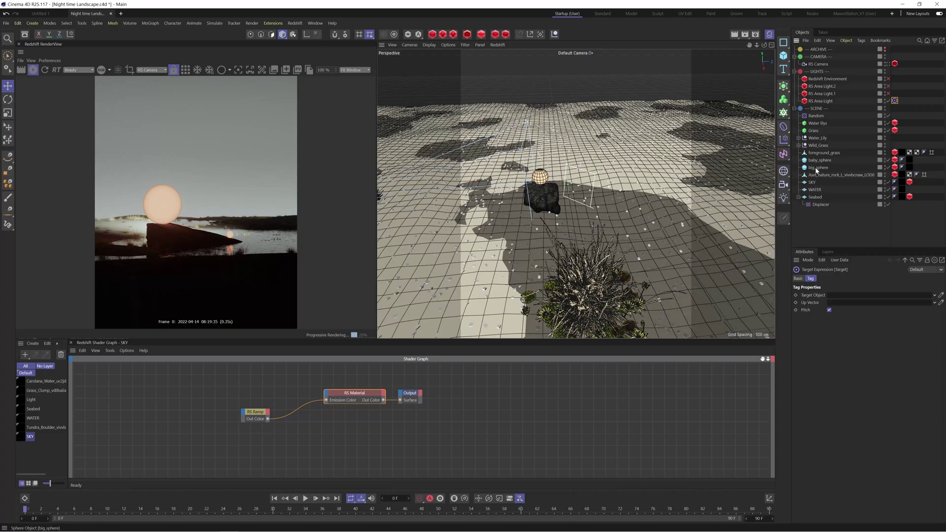
click(817, 101)
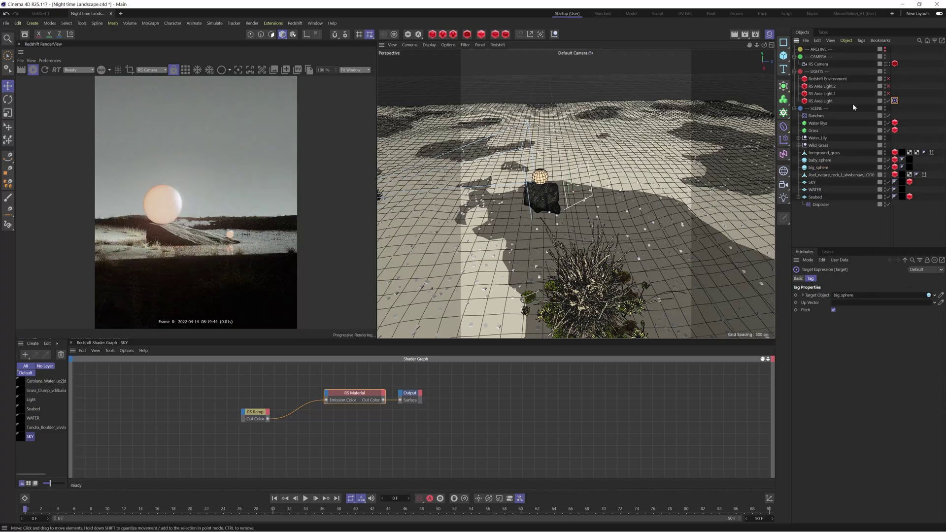
right_click(817, 103)
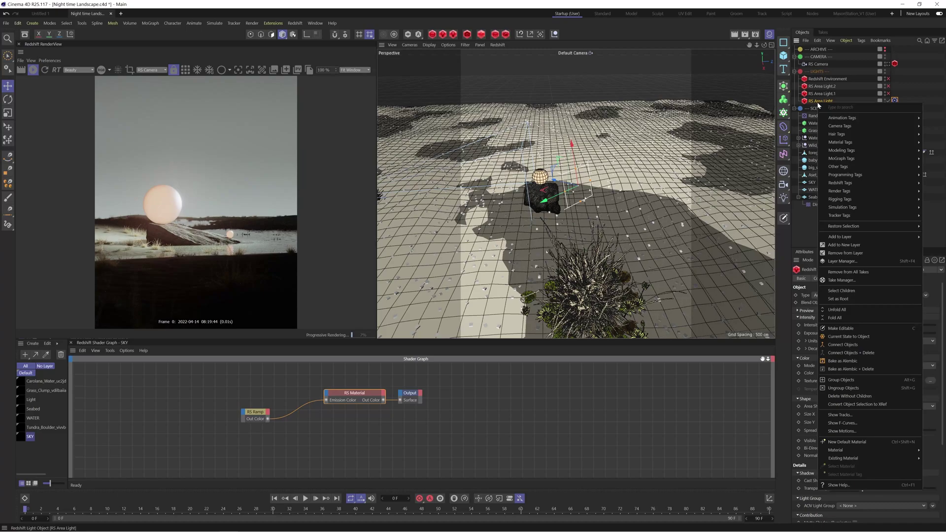
mouse_move(837, 118)
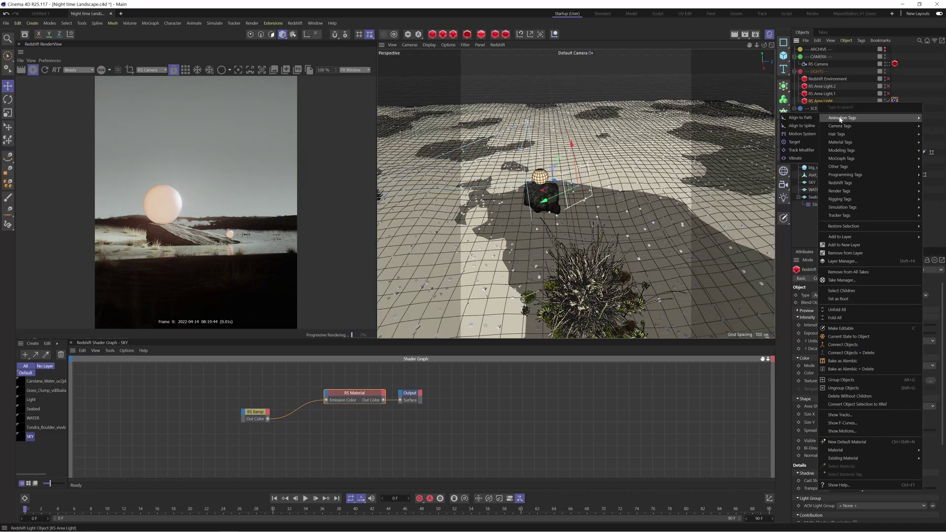
click(797, 142)
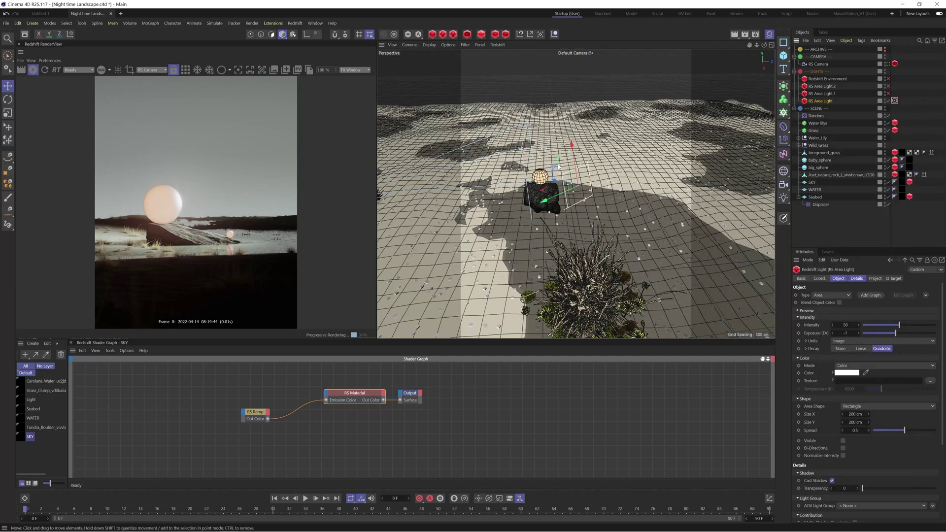
- Apply a Target tag through the Commander search for 'target'
key(shift+c)
text(tar)
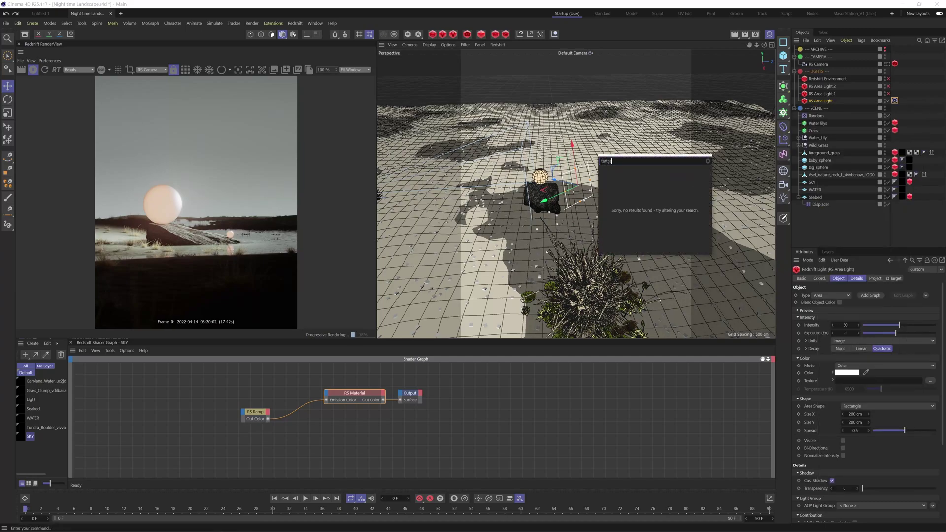
text(get)
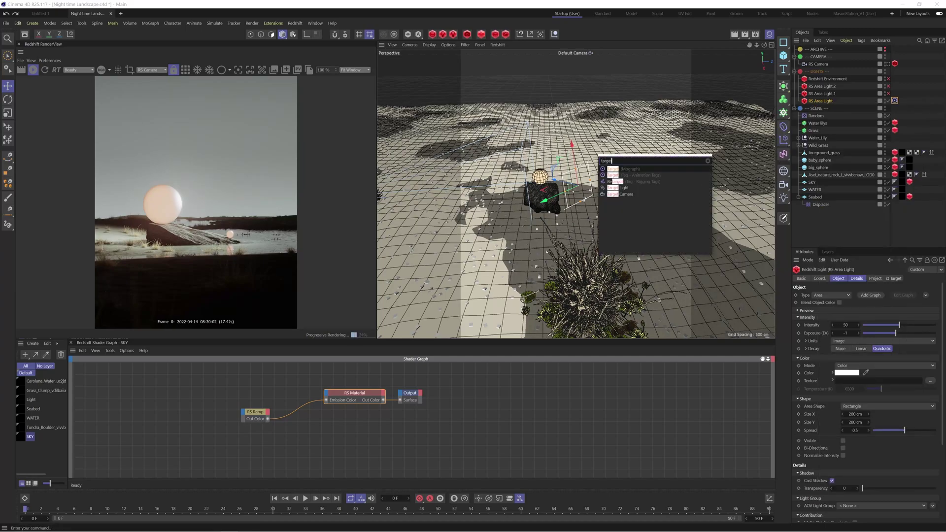
click(640, 175)
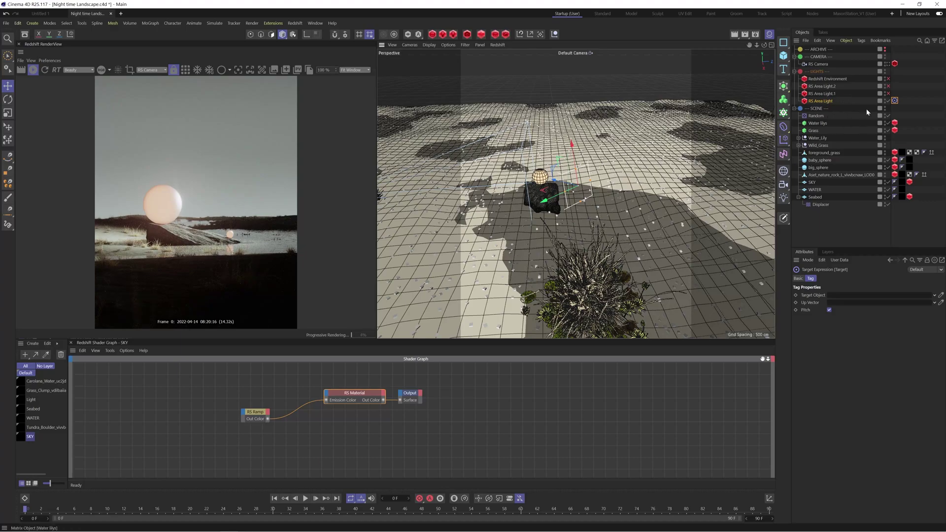
scroll(655, 210, down, 3)
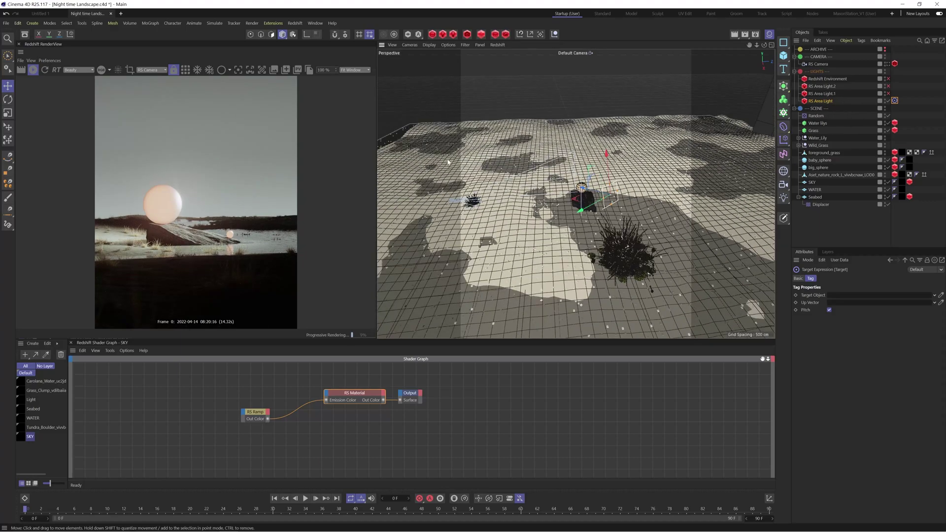
- Try RS Area Light intensity 100 and higher exposure, then revert to 50 and -1
click(818, 101)
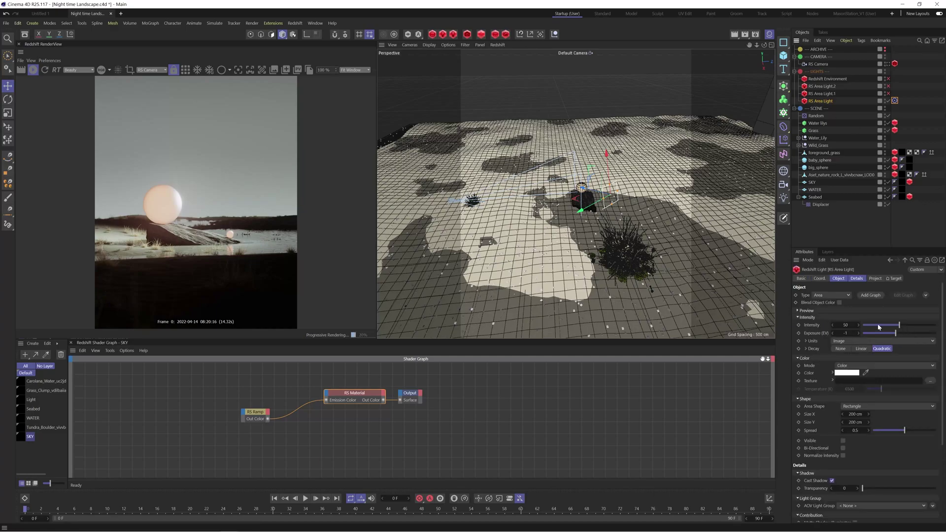
drag(865, 325, 901, 326)
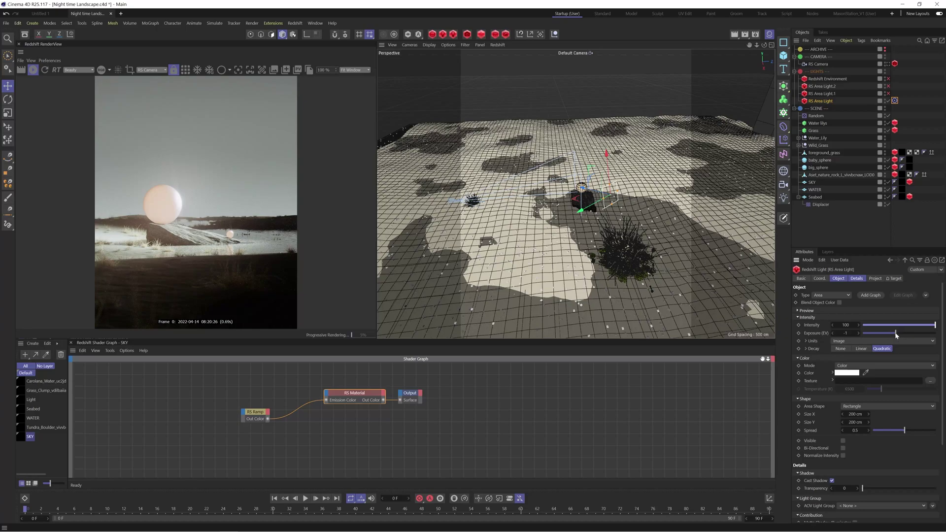
drag(895, 334, 901, 334)
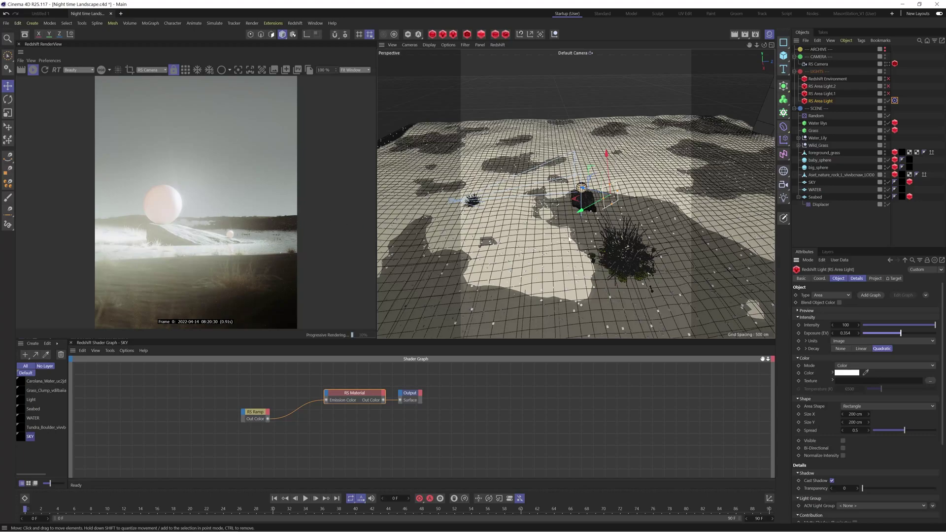
key(ctrl+z)
key(ctrl+z)
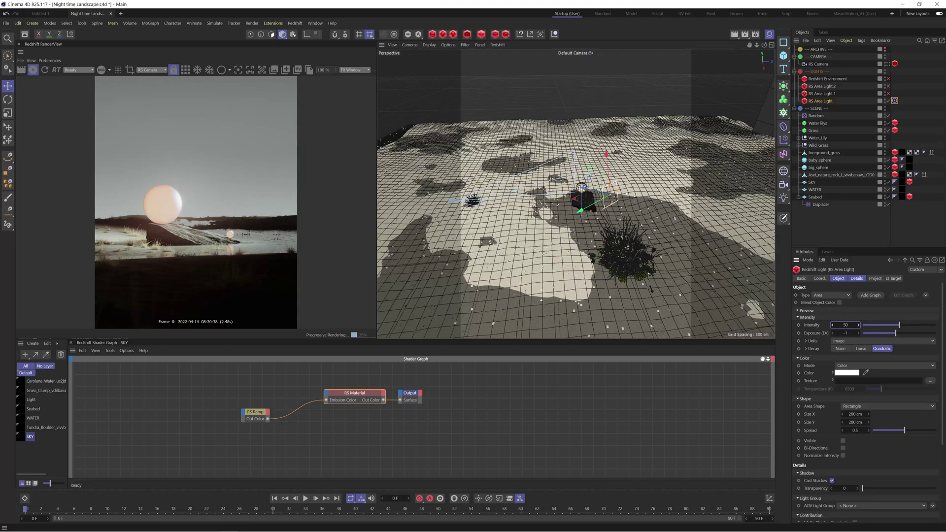
click(847, 333)
scroll(941, 434, down, 5)
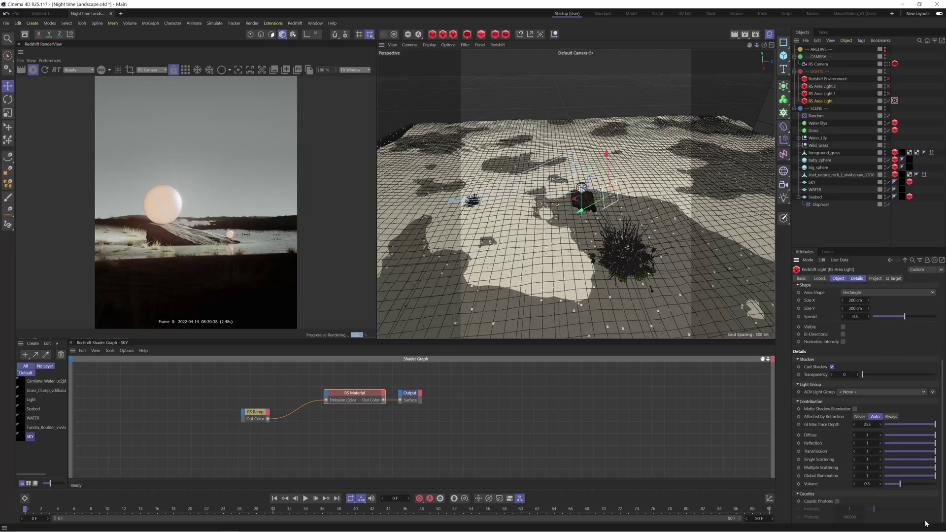
scroll(853, 296, up, 5)
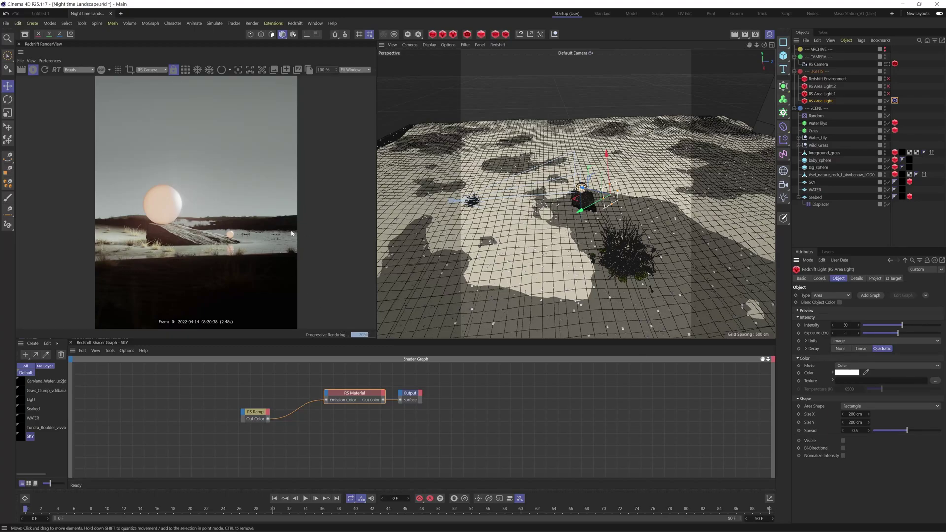
- Test wider and narrower Spread, then set Spread to 0.5
drag(905, 431, 941, 437)
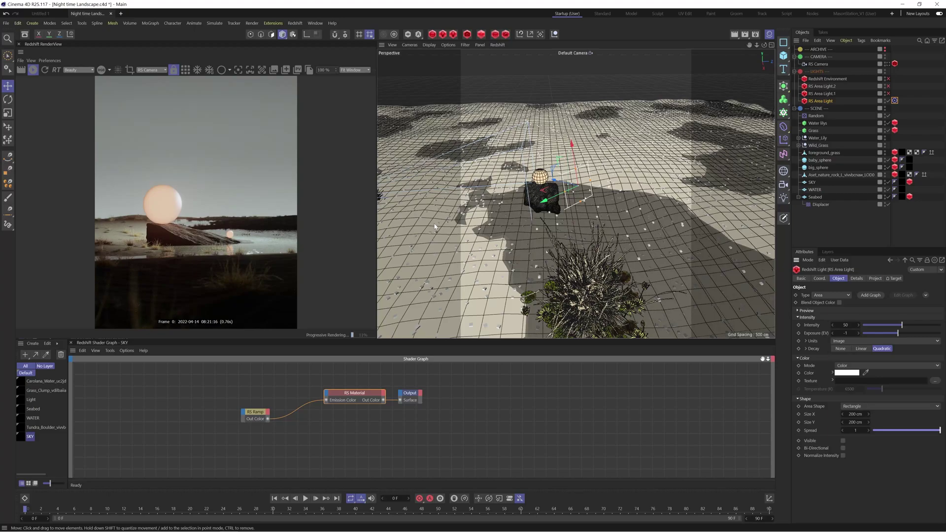
drag(920, 432, 884, 430)
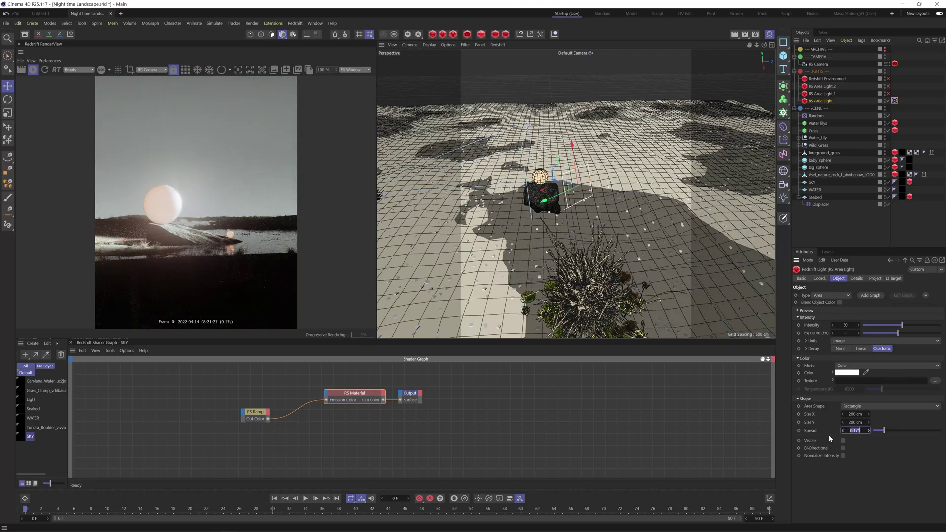
text(0.5)
key(Return)
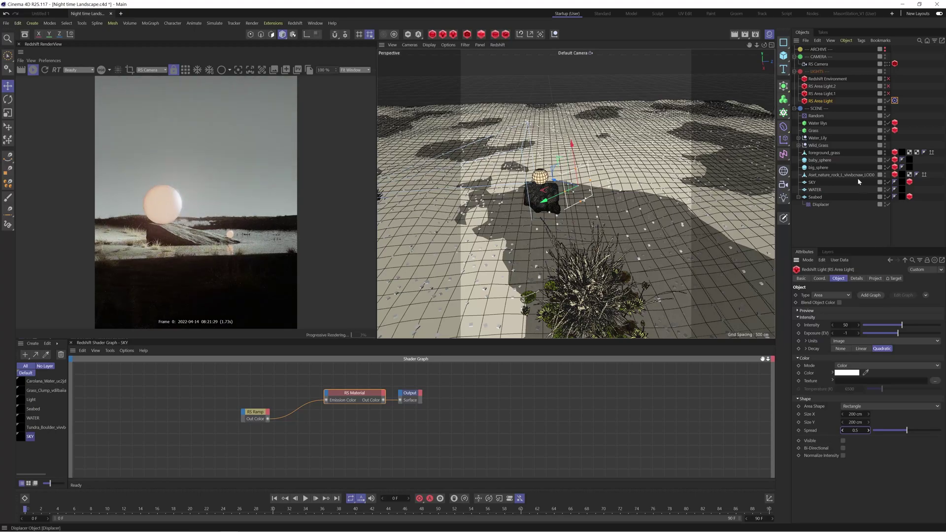
- Select RS Area Light.1, try a Spread of 1, and revert it to 0.5
click(820, 93)
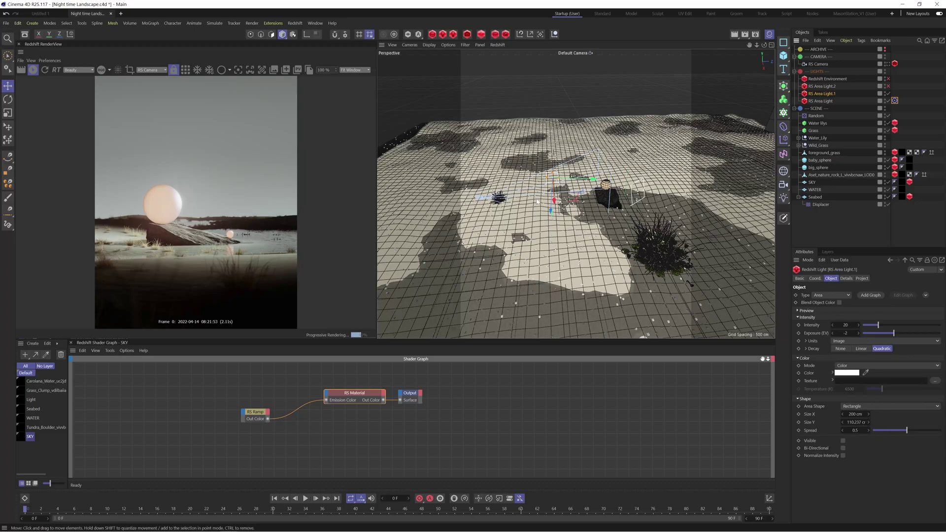
scroll(547, 217, up, 5)
scroll(555, 160, up, 3)
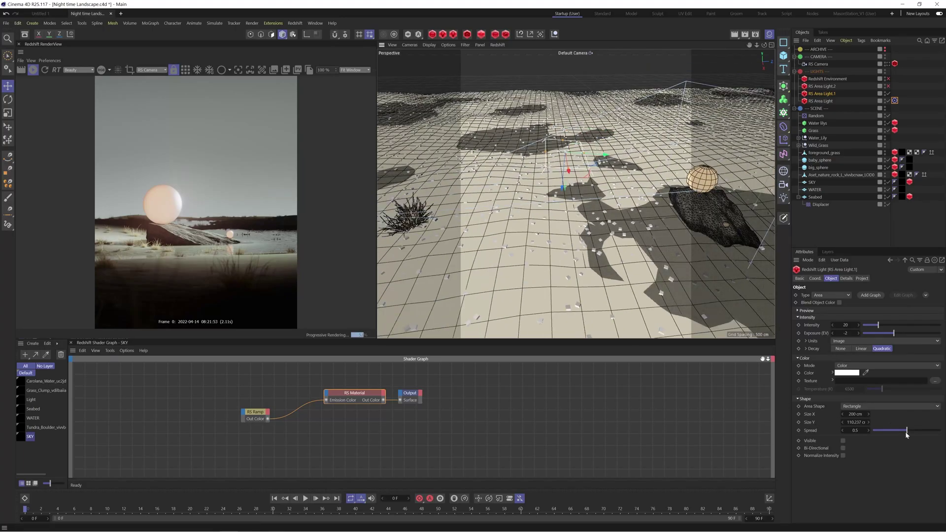
drag(906, 434, 939, 430)
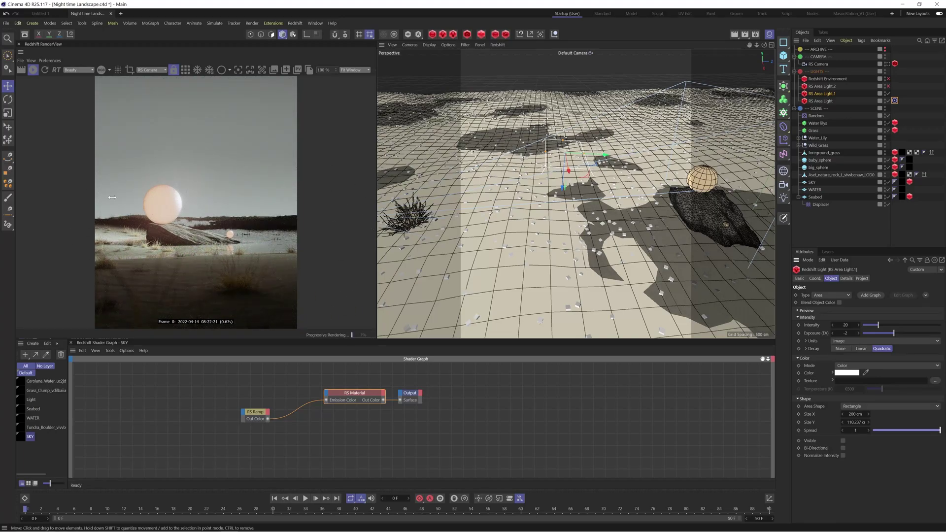
key(ctrl+z)
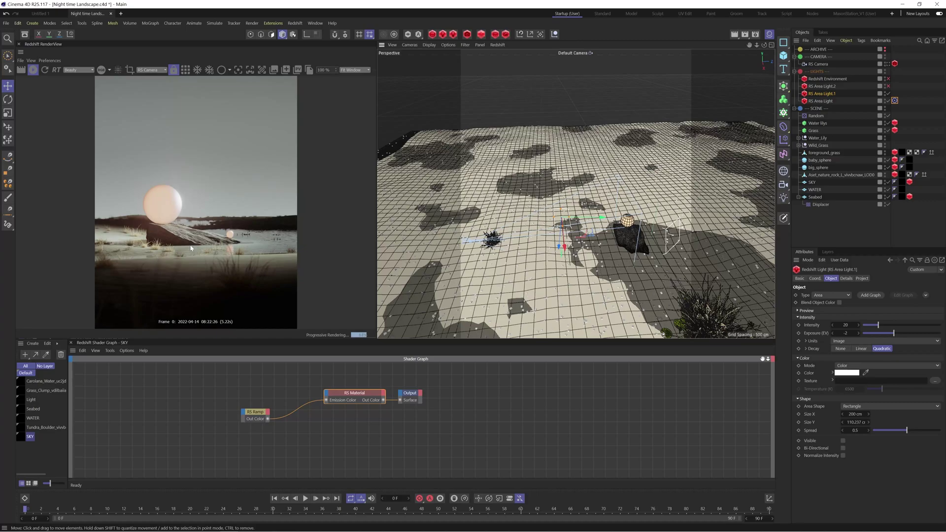
- Select RS Area Light.2 (intensity 20, exposure -2), toggle it to compare, and orbit out
click(869, 86)
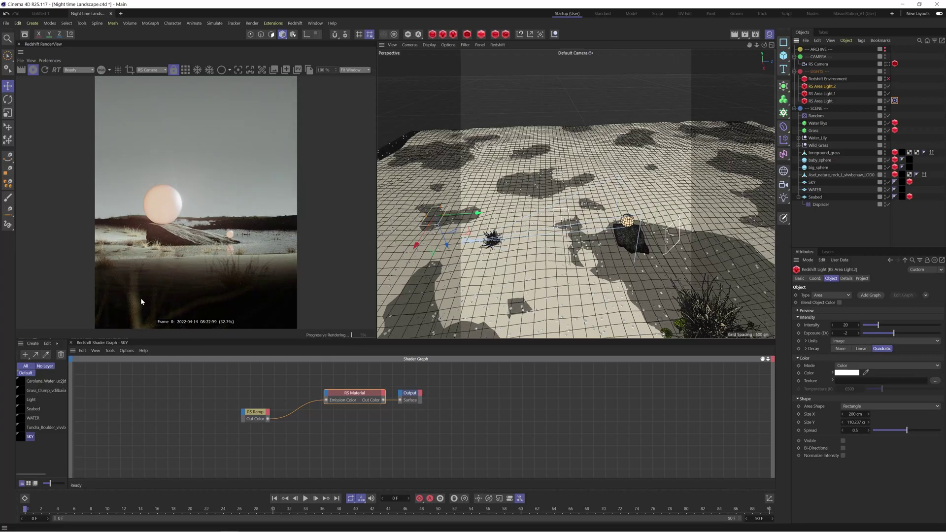
scroll(540, 233, up, 5)
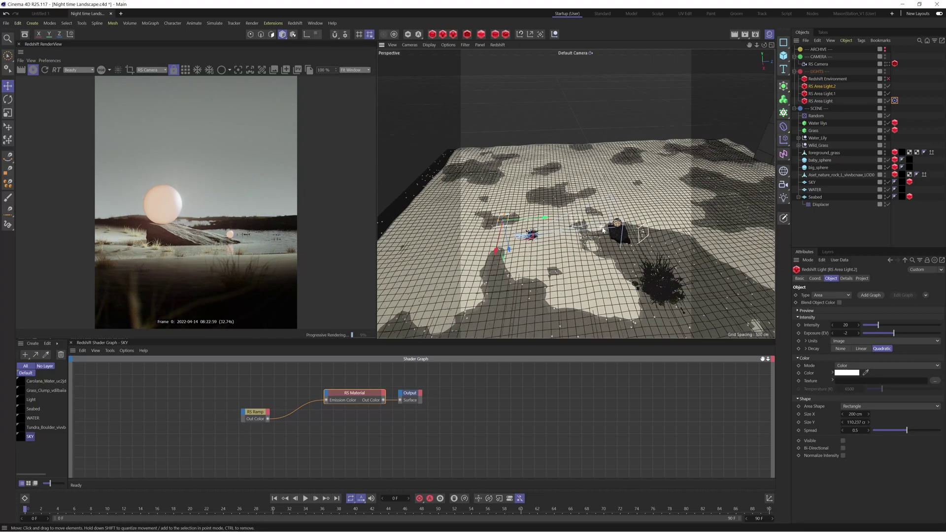
scroll(540, 234, up, 1)
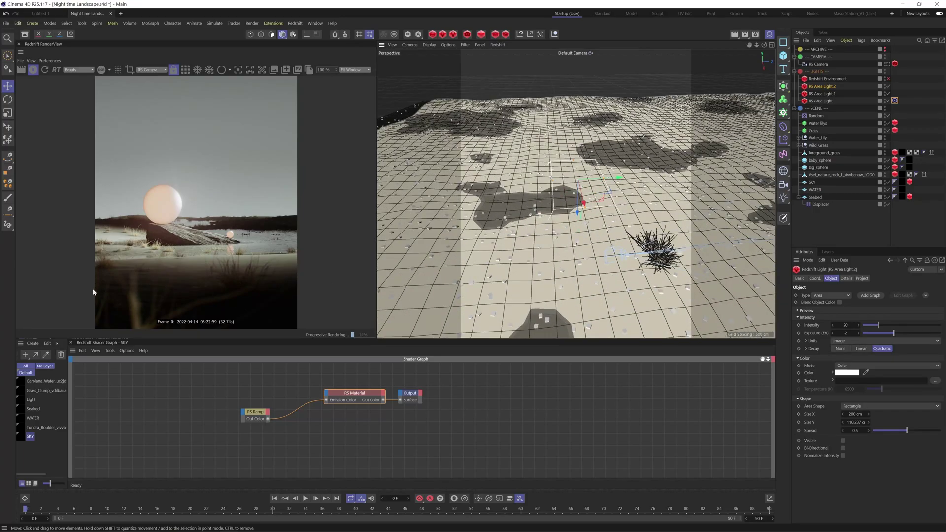
click(886, 86)
alt+drag(497, 246, 477, 258)
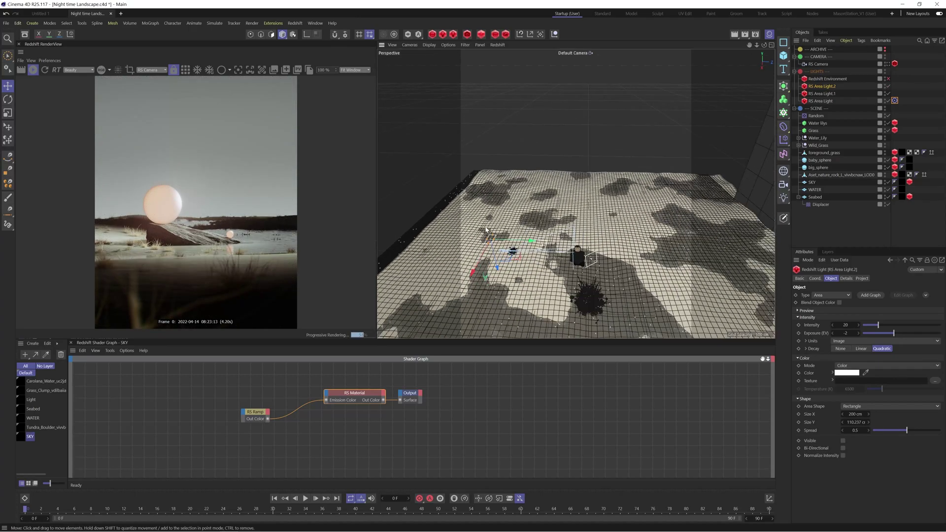
- Enable the Redshift Environment and review its volume scattering settings from a lower view
click(887, 79)
click(836, 80)
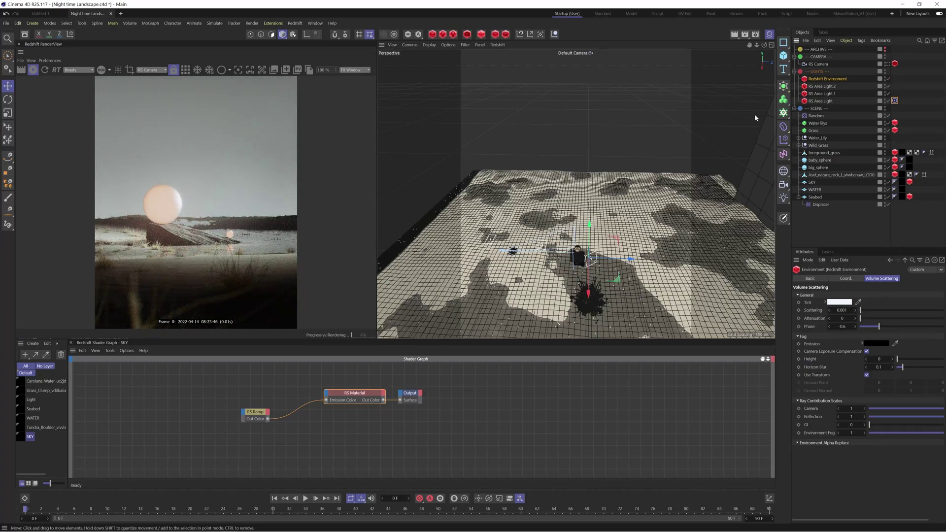
drag(763, 46, 852, 339)
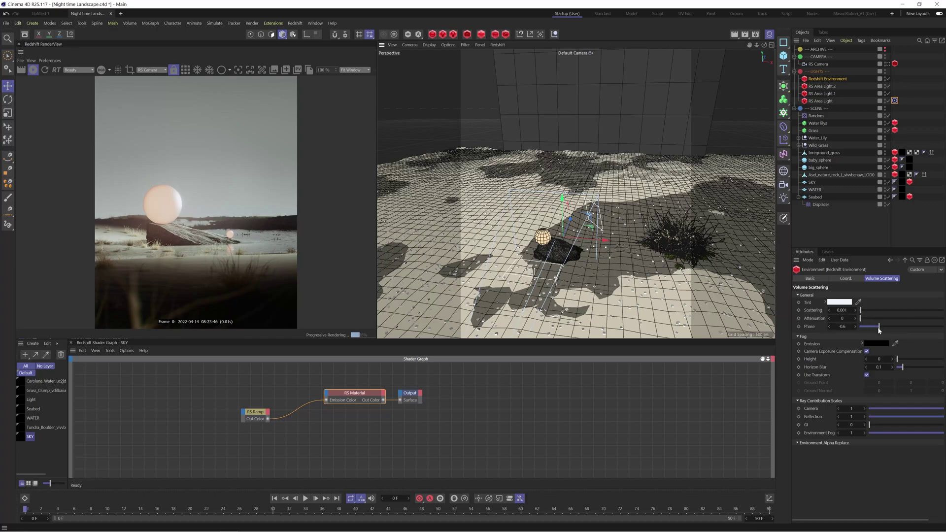
click(797, 401)
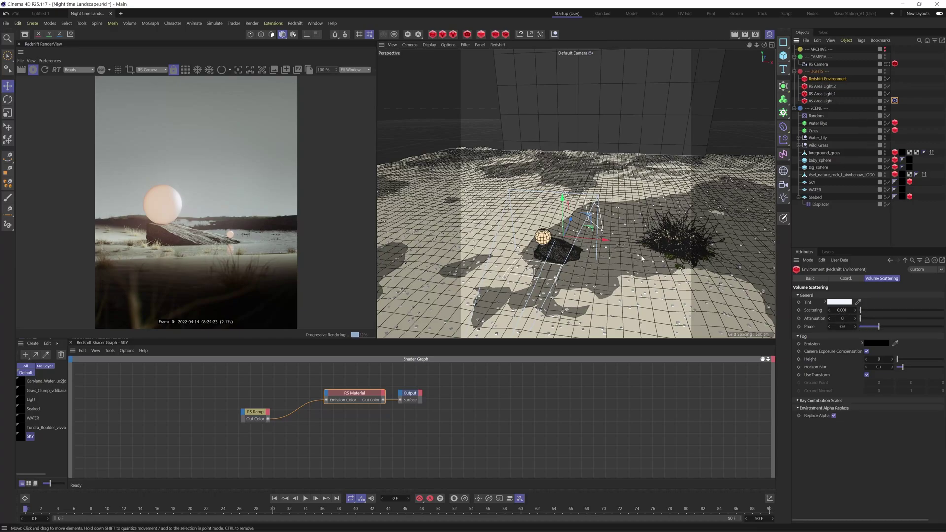
scroll(641, 254, up, 1)
scroll(555, 250, up, 2)
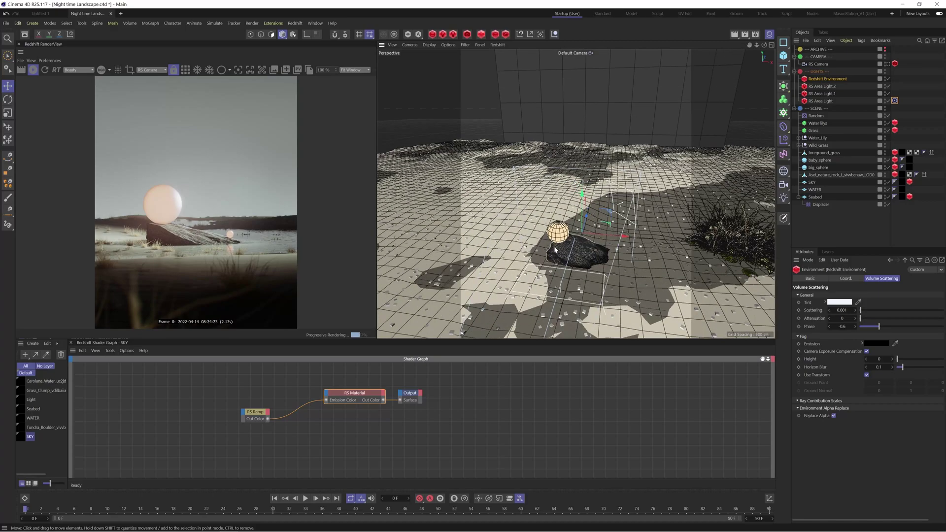
scroll(555, 250, up, 2)
- Select the big sphere and bring up the Light material's Redshift node graph
click(562, 215)
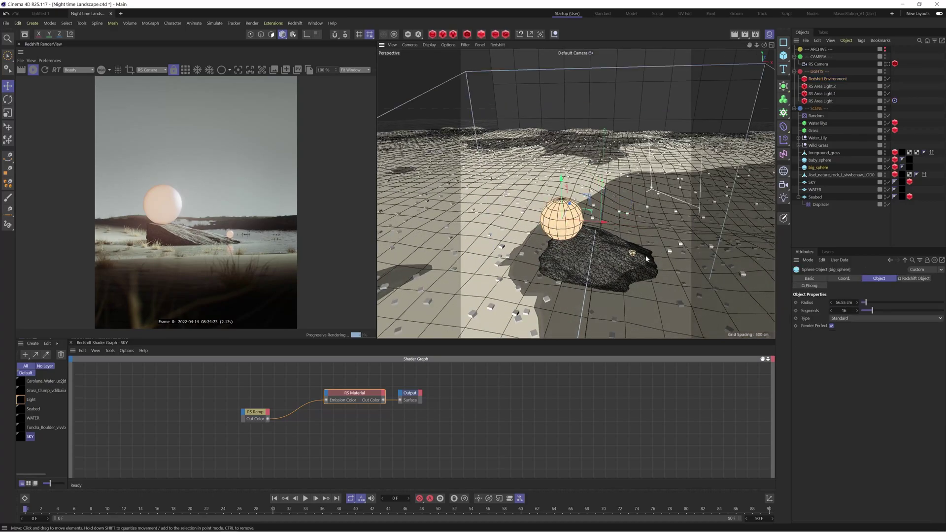
click(24, 401)
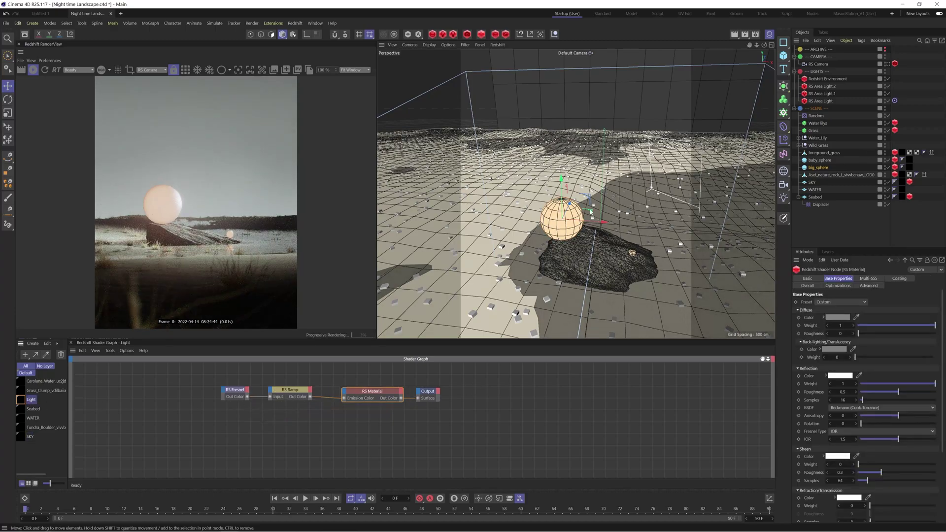
scroll(638, 240, up, 2)
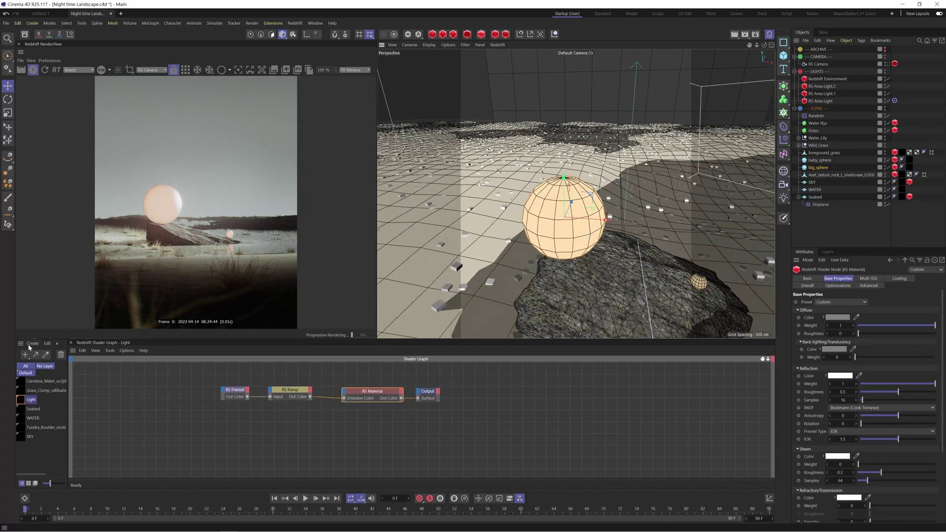
click(32, 344)
mouse_move(74, 379)
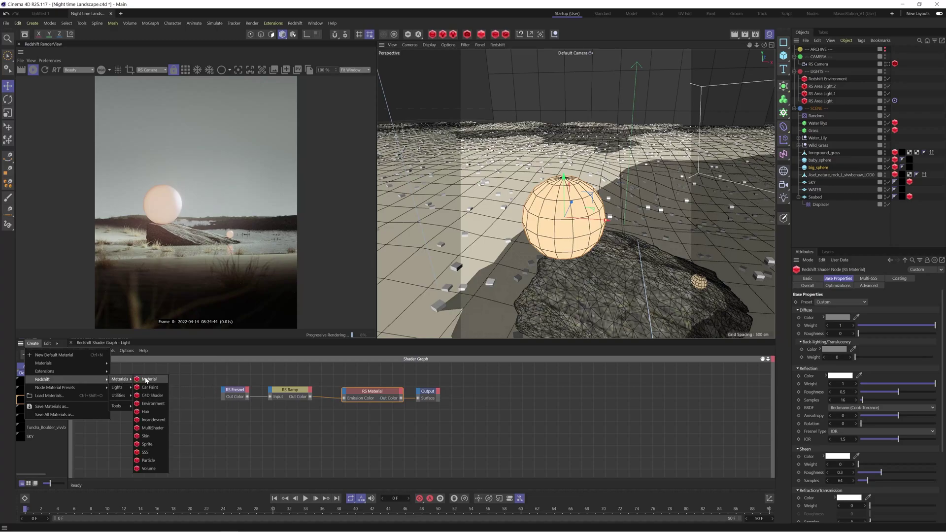
click(146, 379)
- On the RS Material node, toggle reflection weight to 0 and back to 1, then lower reflection roughness slightly
click(306, 439)
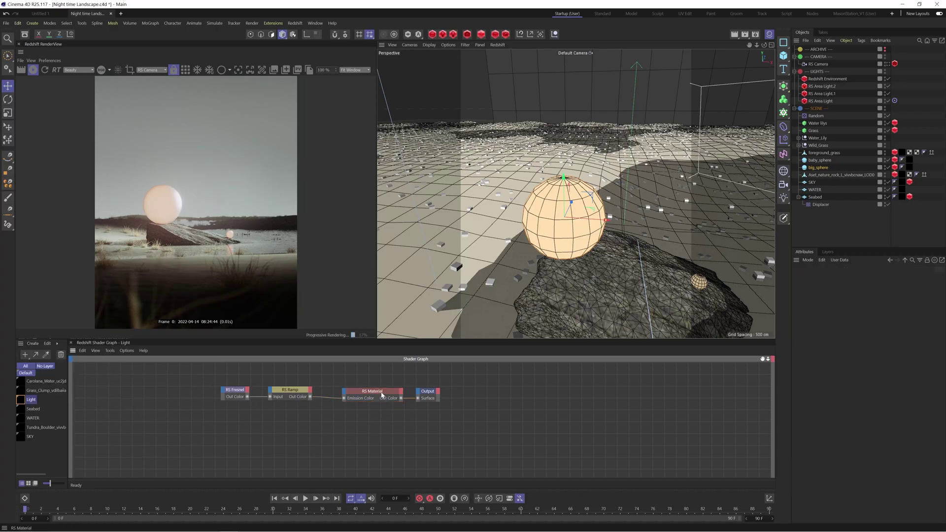
drag(381, 395, 372, 394)
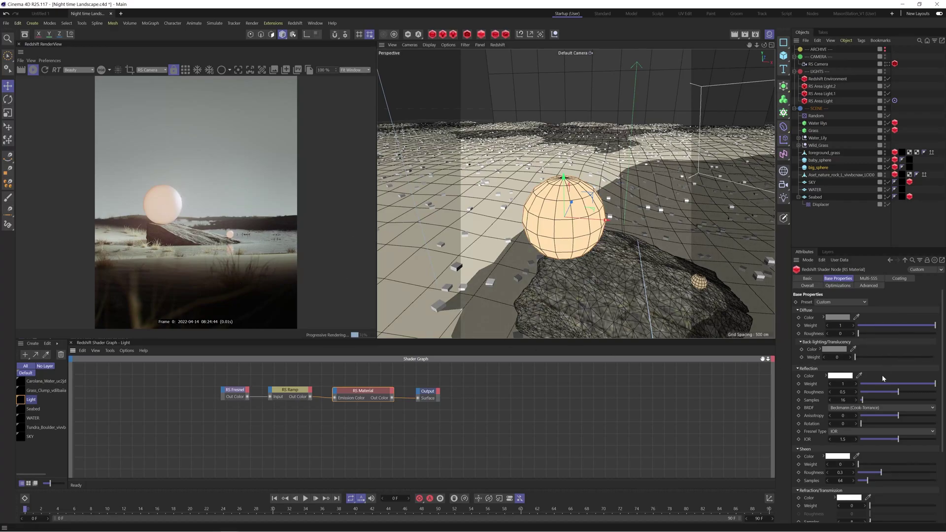
drag(881, 383, 860, 383)
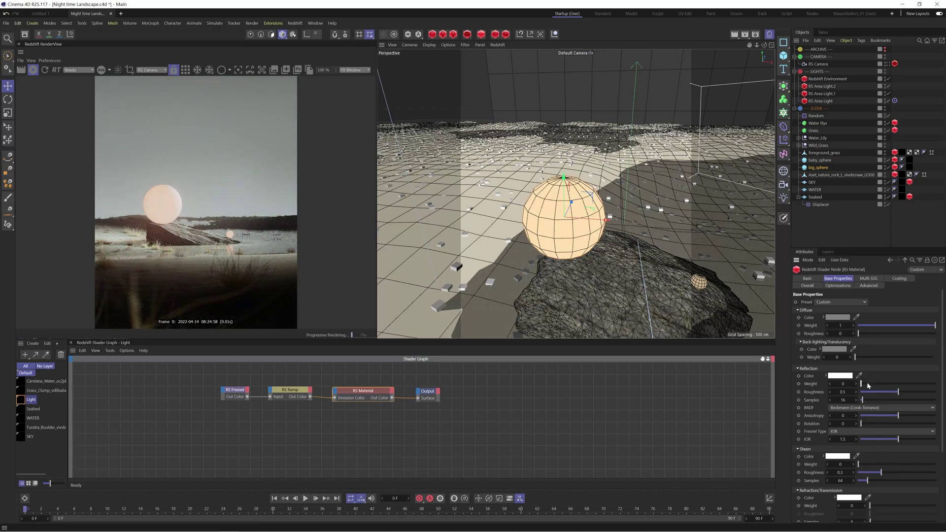
drag(868, 385, 934, 384)
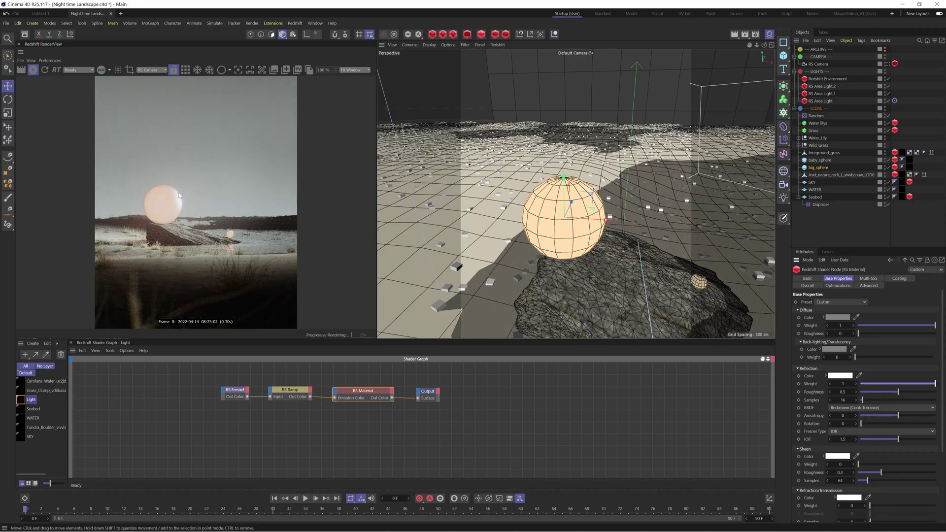
mouse_move(892, 392)
mouse_down()
mouse_move(863, 396)
mouse_move(897, 394)
mouse_up()
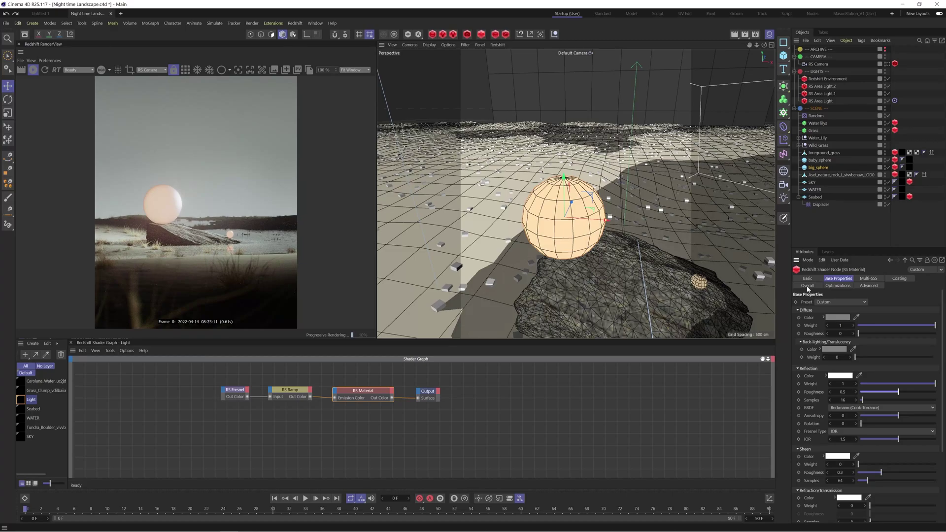
click(807, 286)
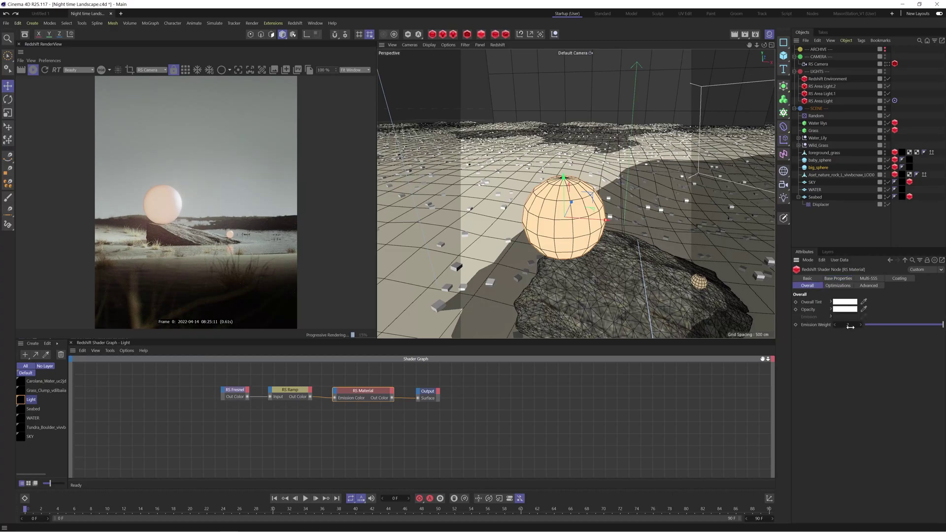
drag(917, 325, 840, 333)
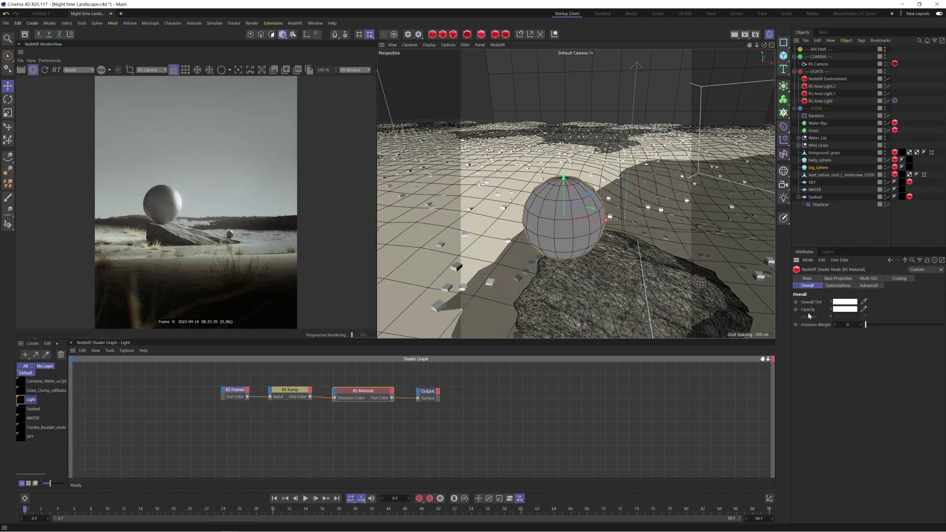
click(847, 325)
text(10)
key(Return)
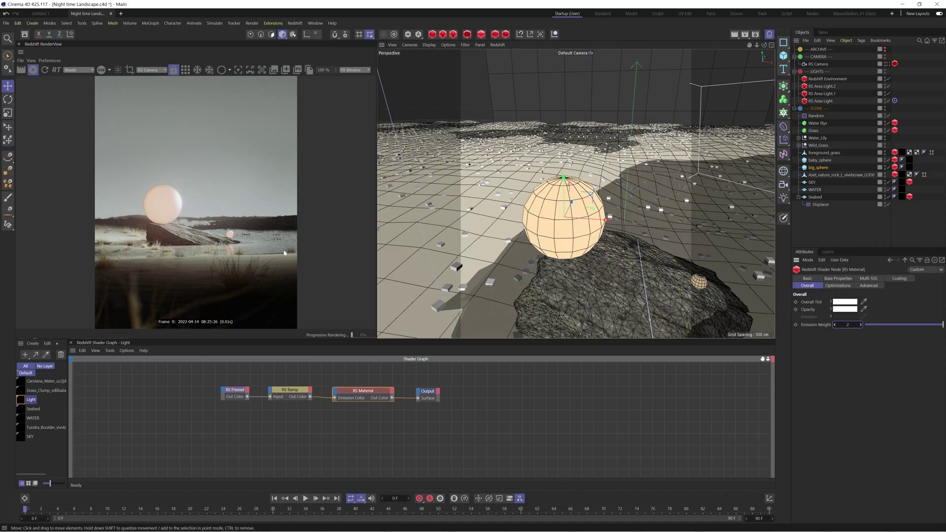
click(847, 325)
text(10)
key(Return)
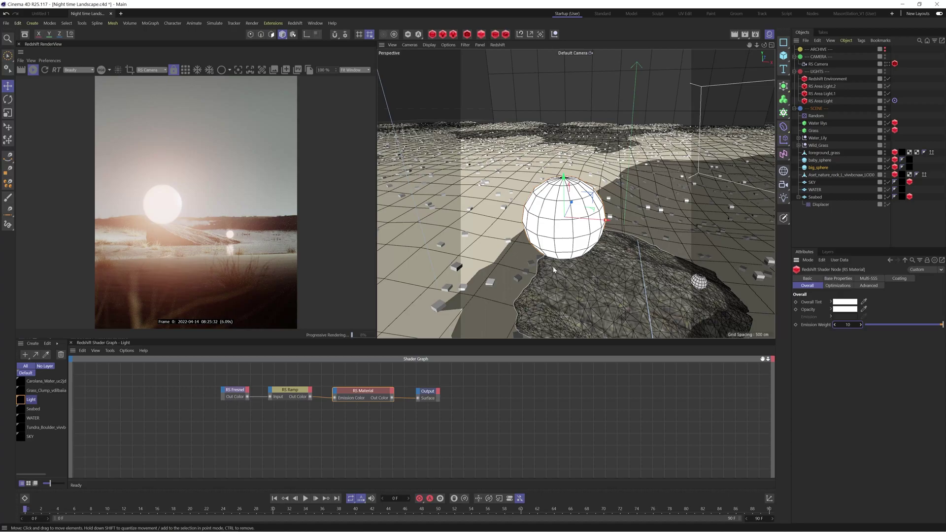
click(847, 325)
text(2)
key(Return)
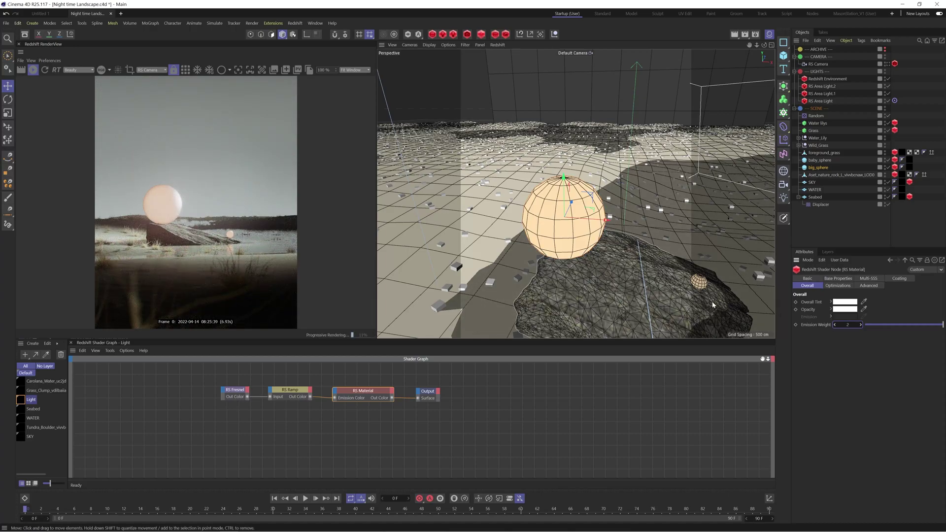
click(847, 325)
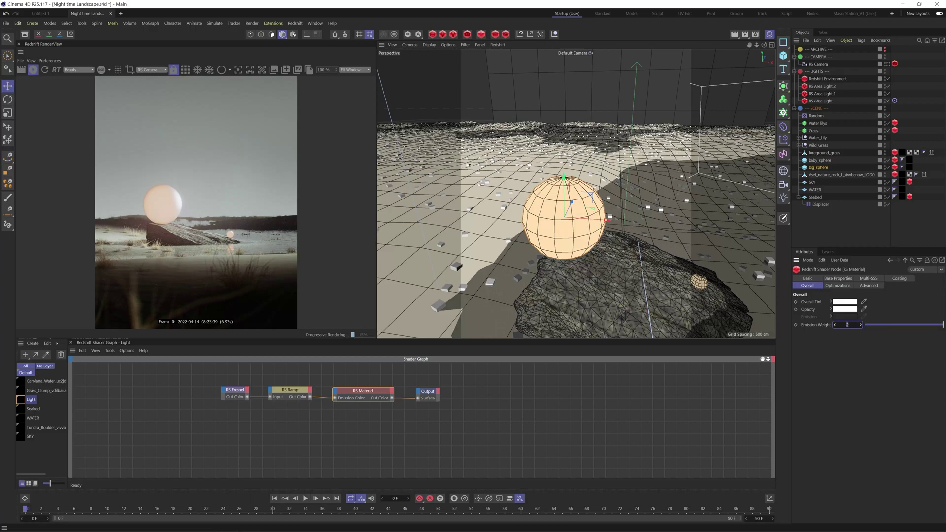
text(5)
key(Return)
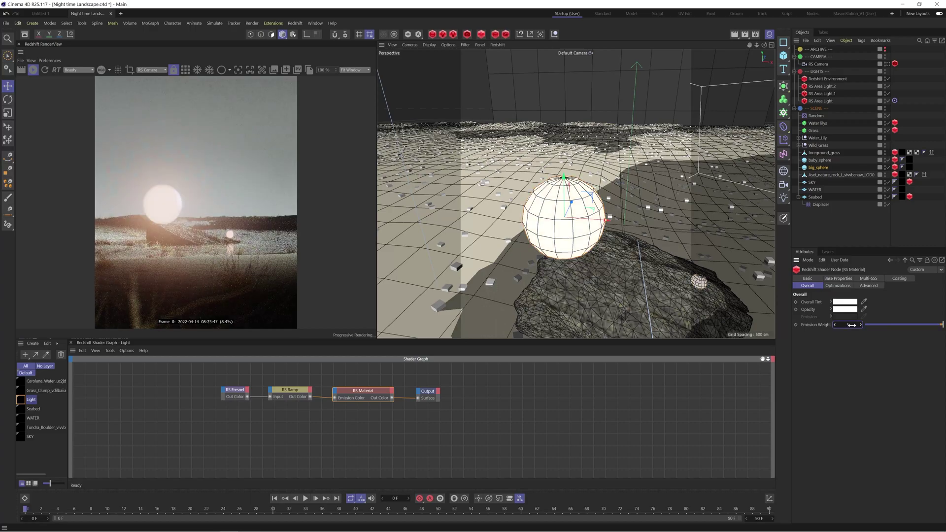
click(847, 325)
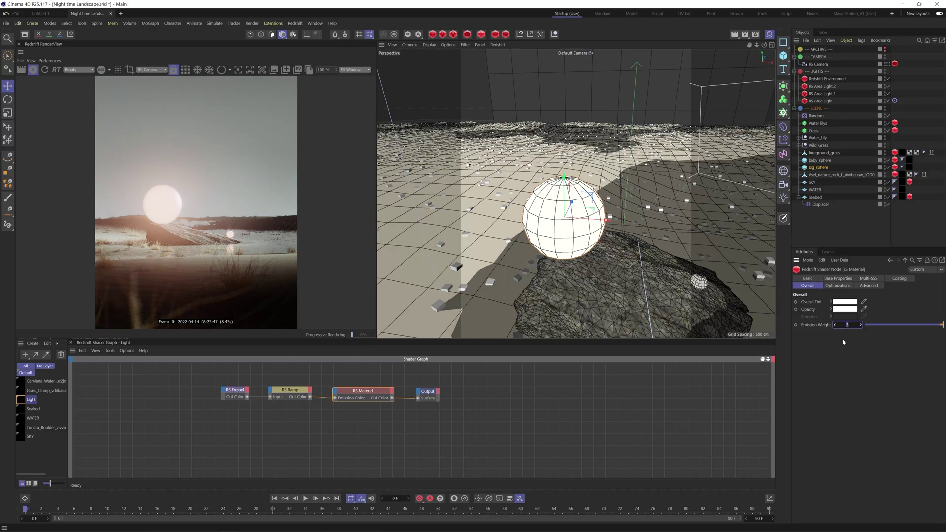
text(2)
key(Return)
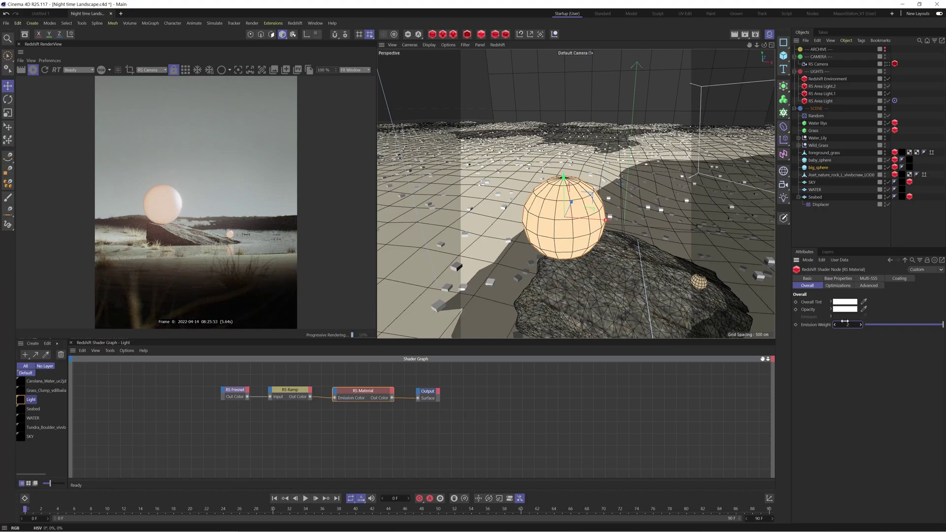
click(285, 411)
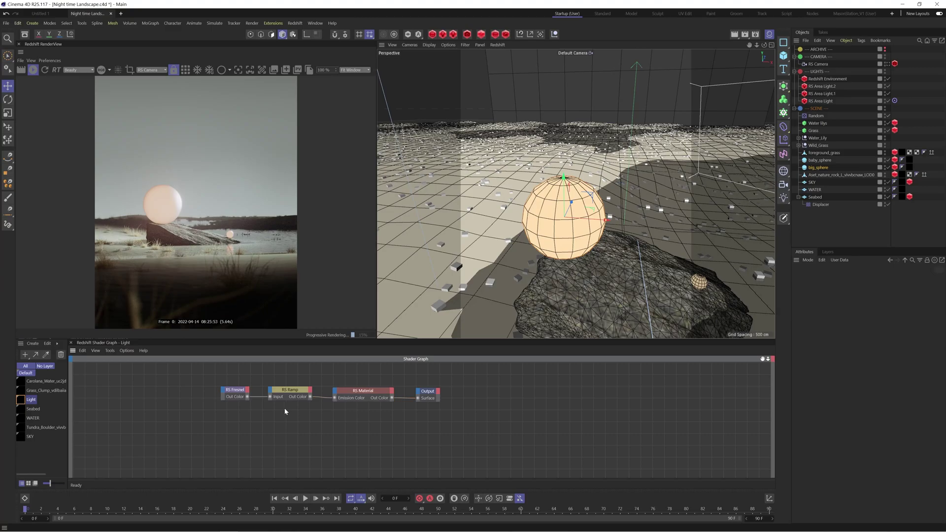
- Move the RS Fresnel and RS Ramp nodes down-left, then select the RS Material node
click(288, 393)
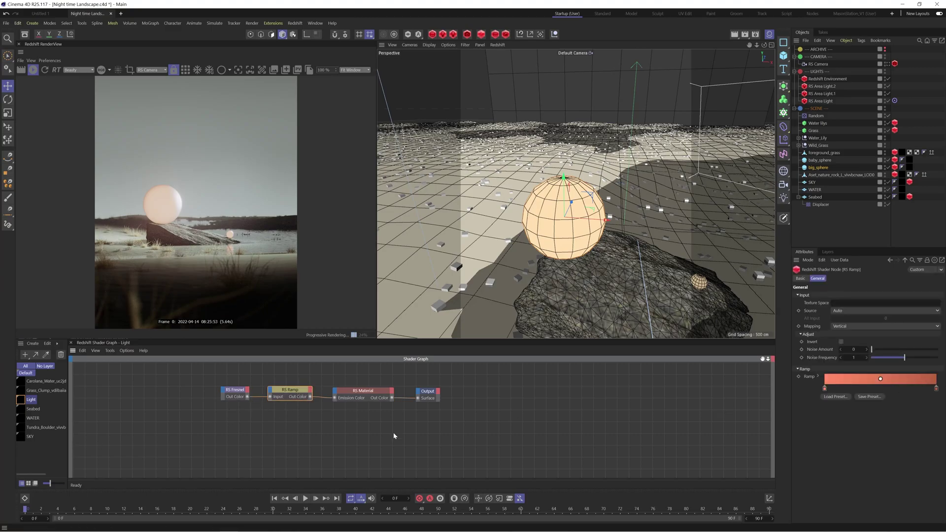
drag(237, 392, 335, 398)
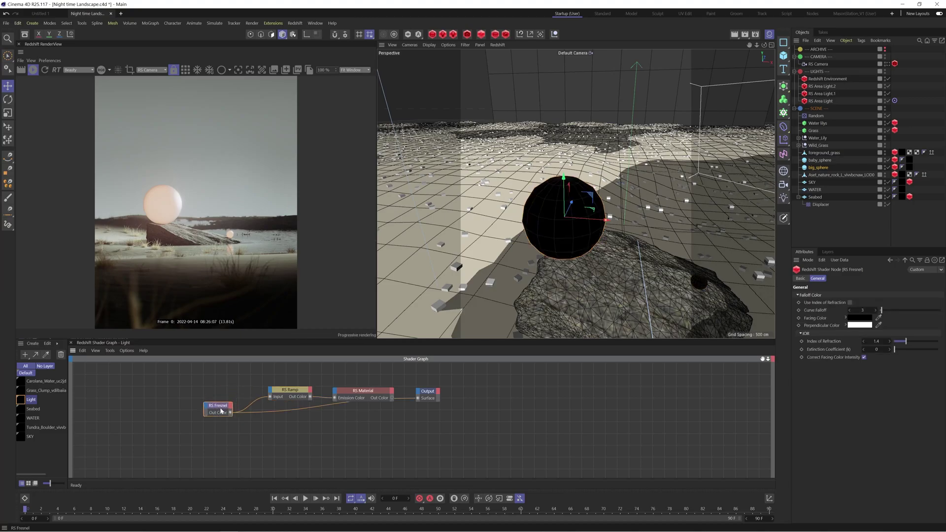
drag(222, 409, 222, 424)
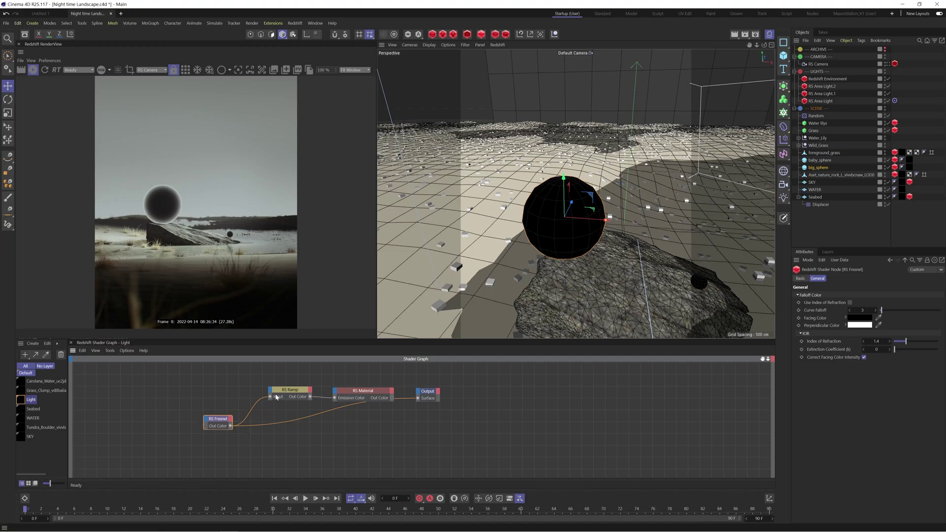
drag(281, 392, 272, 399)
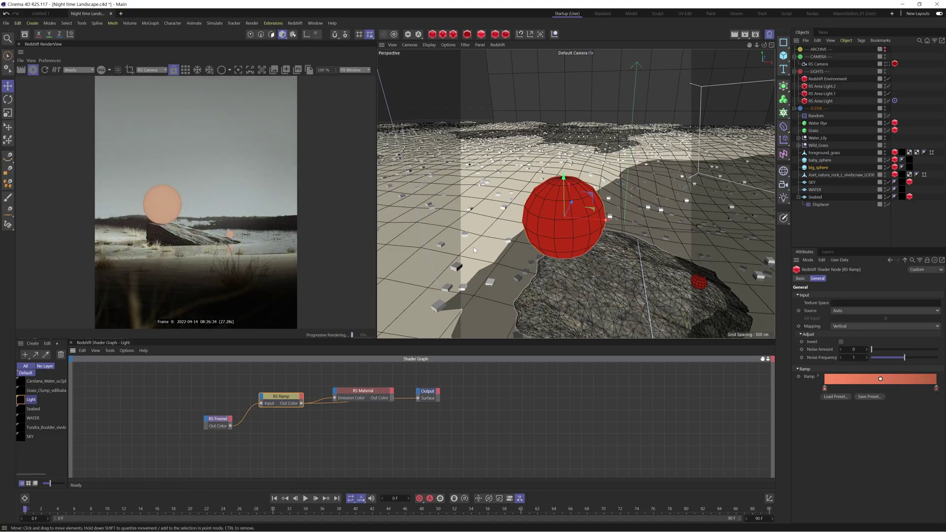
click(344, 389)
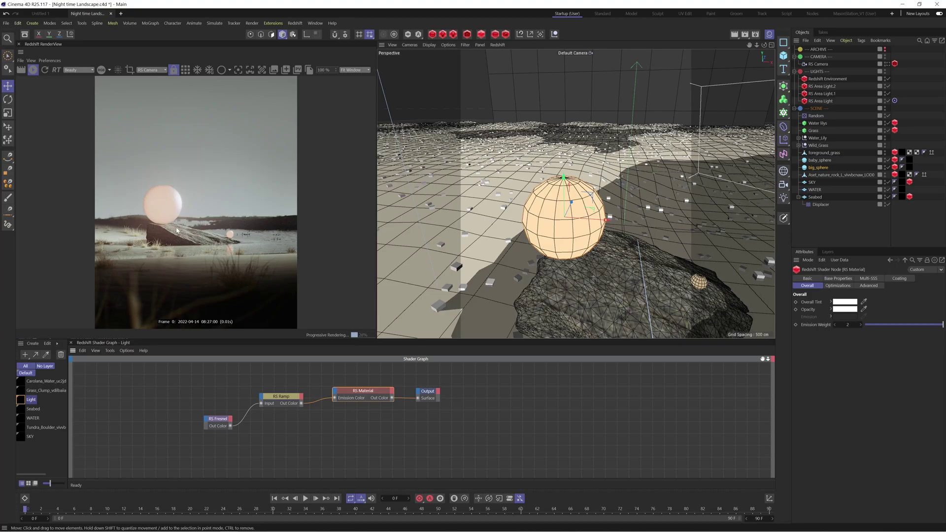
- Disable Bokeh, Streak, Bloom, Photographic Exposure, Color Controls and LUT in the RenderView post effects
click(857, 221)
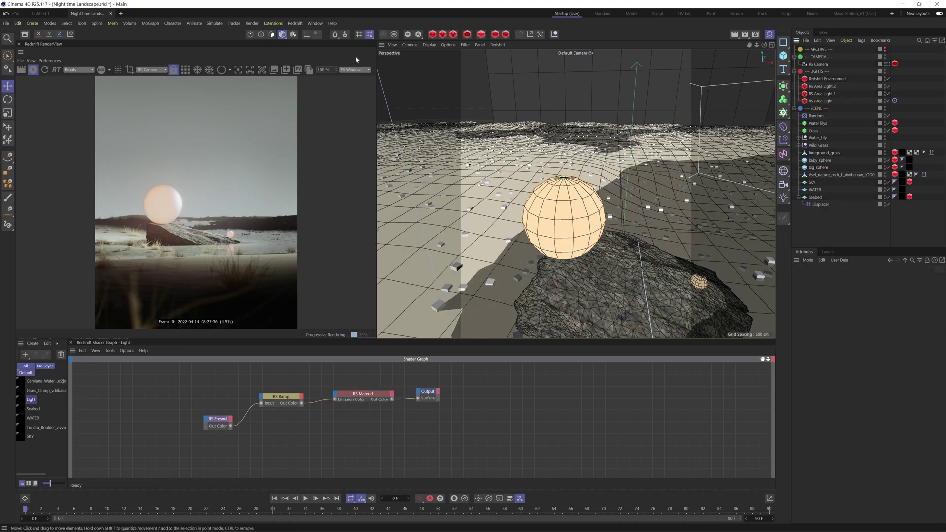
drag(371, 72, 373, 71)
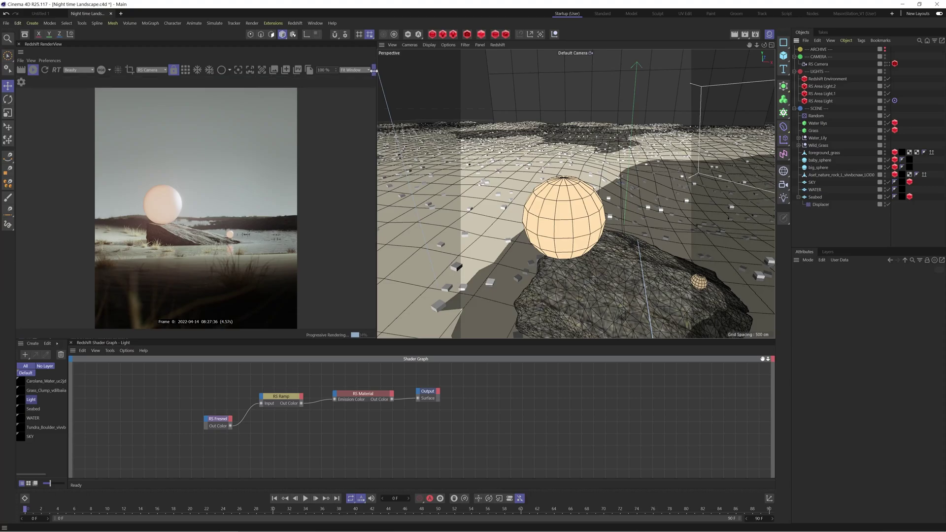
click(22, 82)
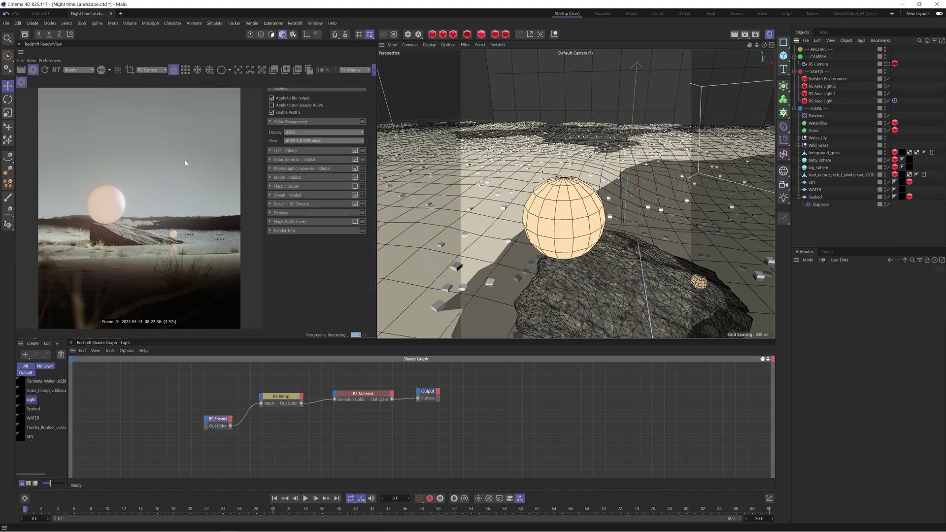
click(355, 203)
click(354, 195)
click(355, 177)
click(354, 167)
click(354, 159)
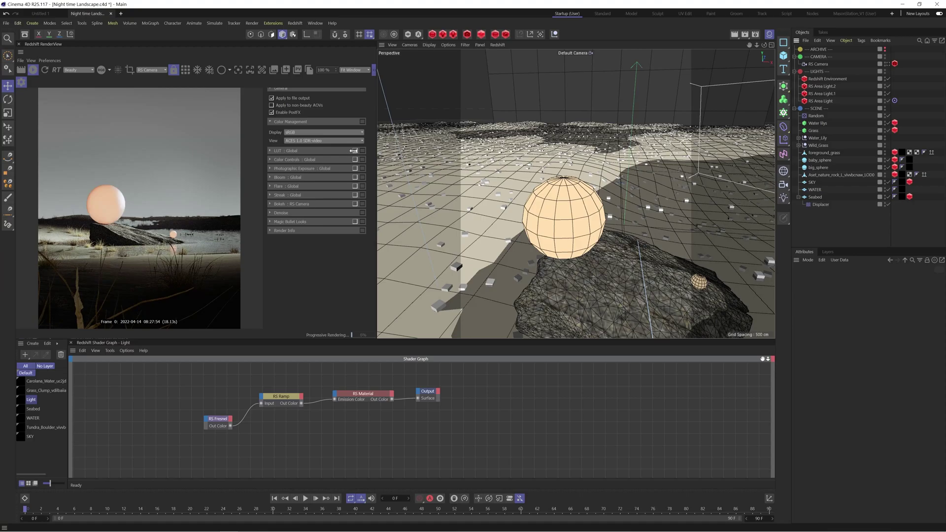
click(354, 150)
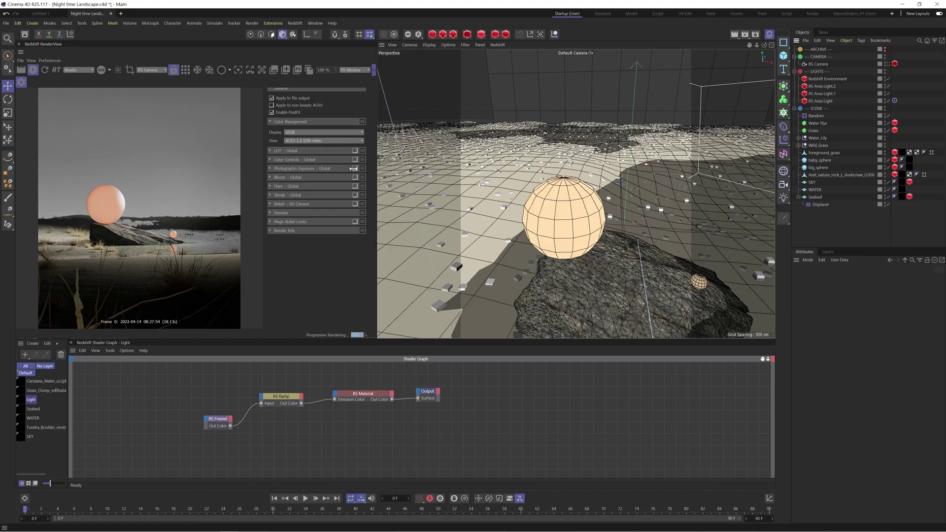
- Turn on Photographic Exposure and set its F-Stop to 6.8
click(354, 168)
click(311, 169)
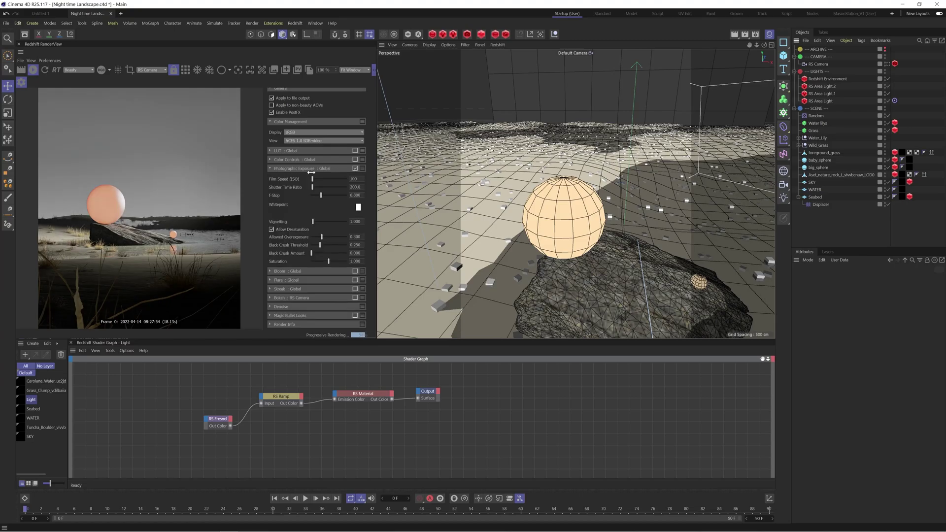
click(354, 168)
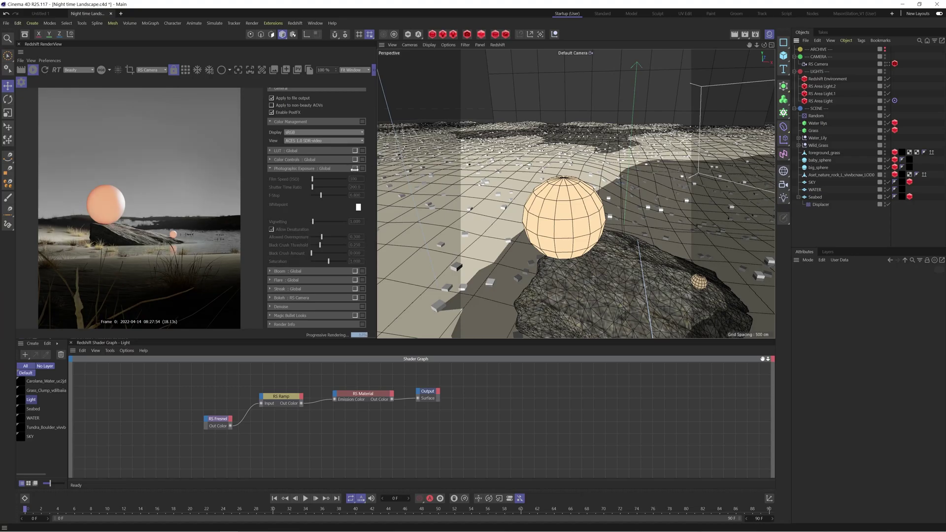
click(354, 168)
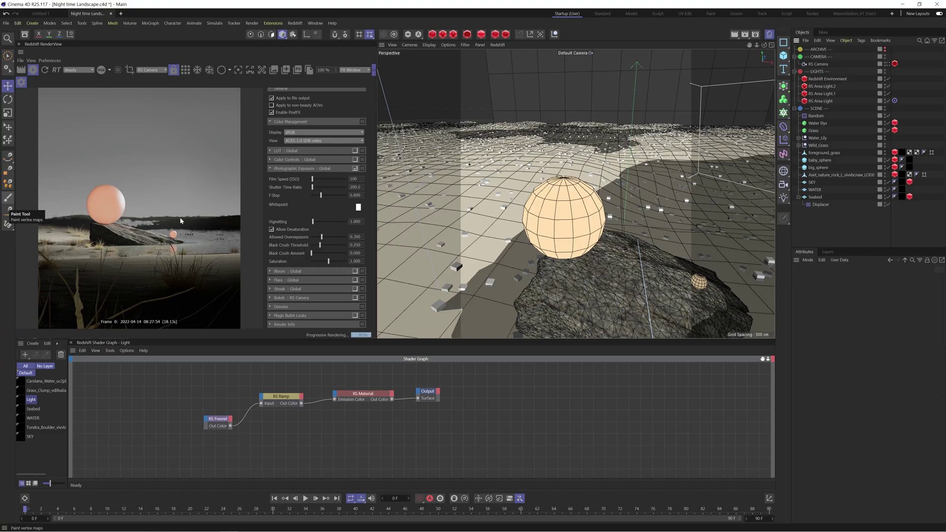
mouse_move(321, 197)
mouse_down()
mouse_move(331, 195)
mouse_move(321, 195)
mouse_up()
click(355, 195)
text(6.8)
key(Return)
key(shift+Tab)
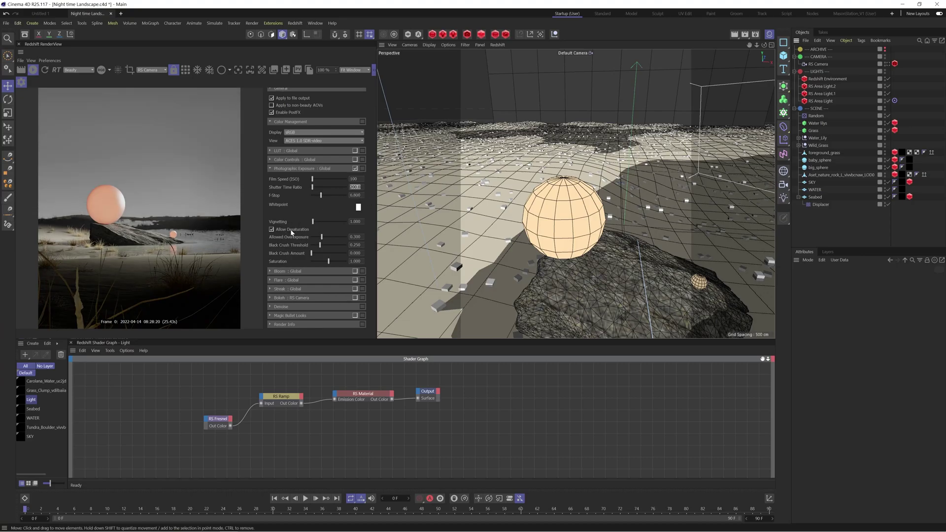
- Tick Allow Desaturation and raise the Allowed Overexposure value
click(270, 229)
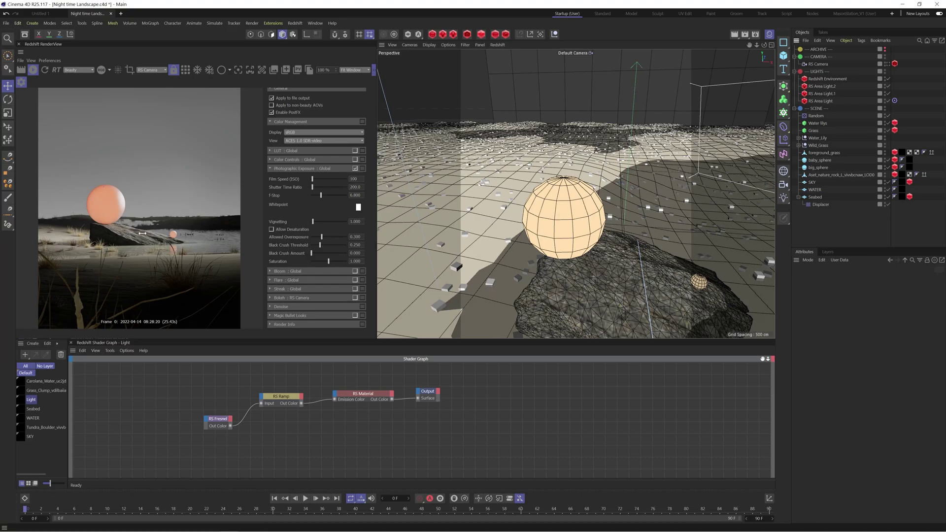
click(271, 229)
drag(323, 237, 314, 237)
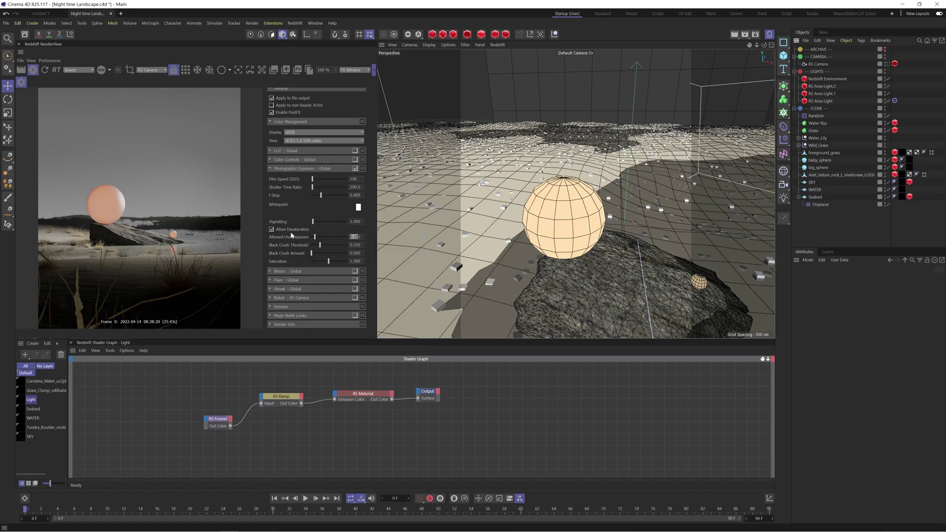
drag(315, 237, 340, 238)
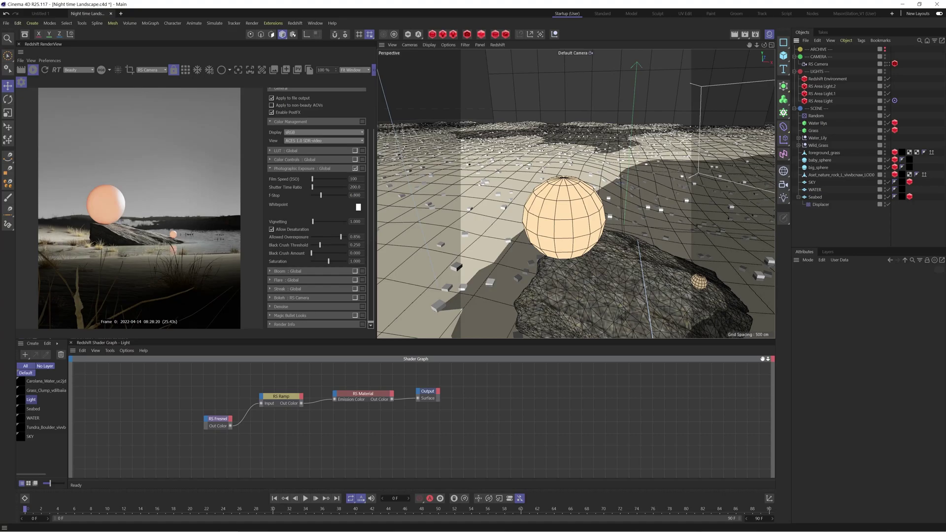
key(Return)
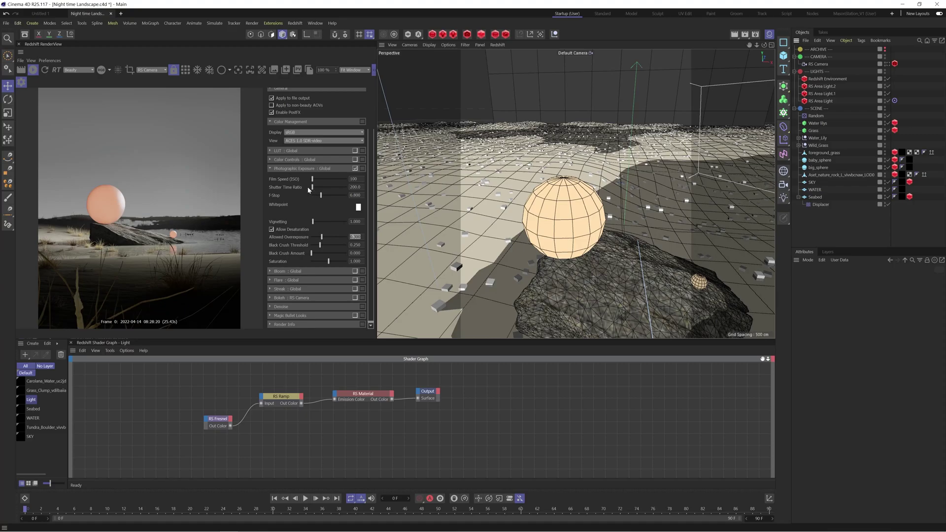
click(271, 168)
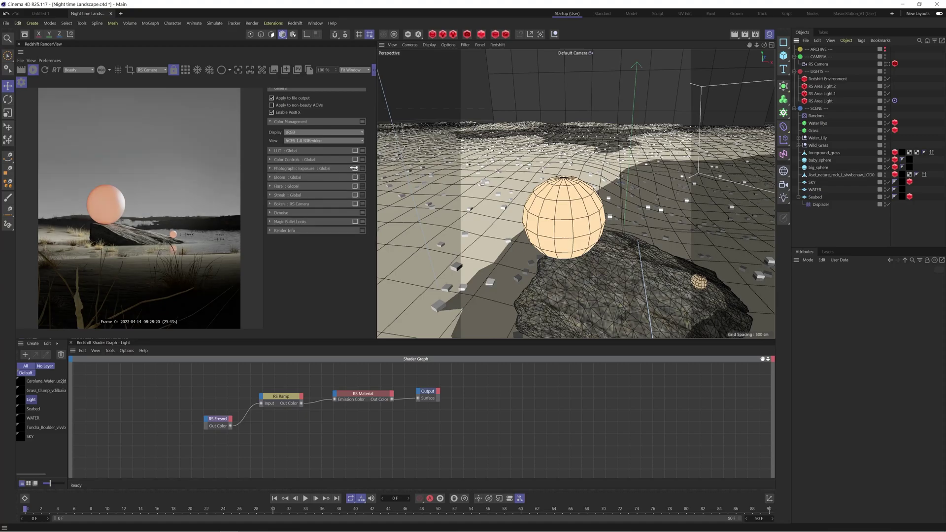
- Enable Color Controls and set the Photographic Exposure F-Stop to 6.0
click(354, 168)
click(355, 169)
click(354, 159)
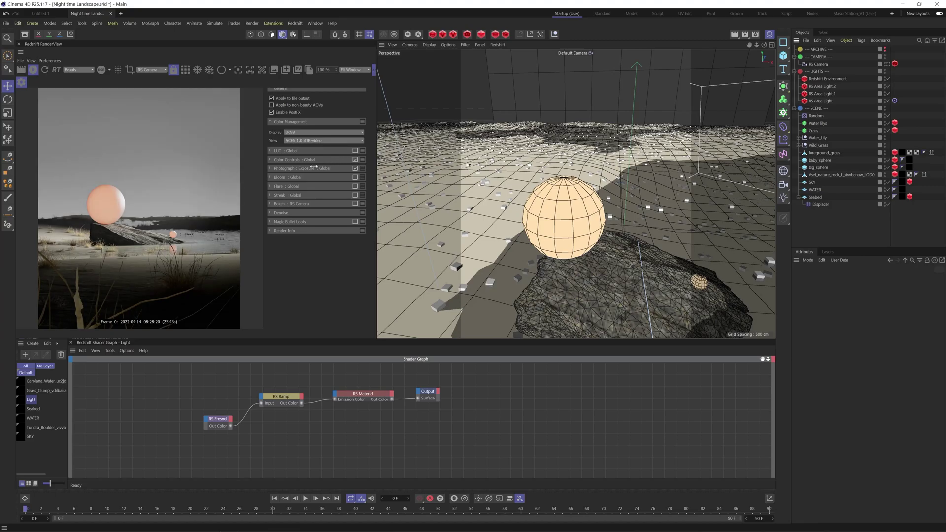
click(273, 160)
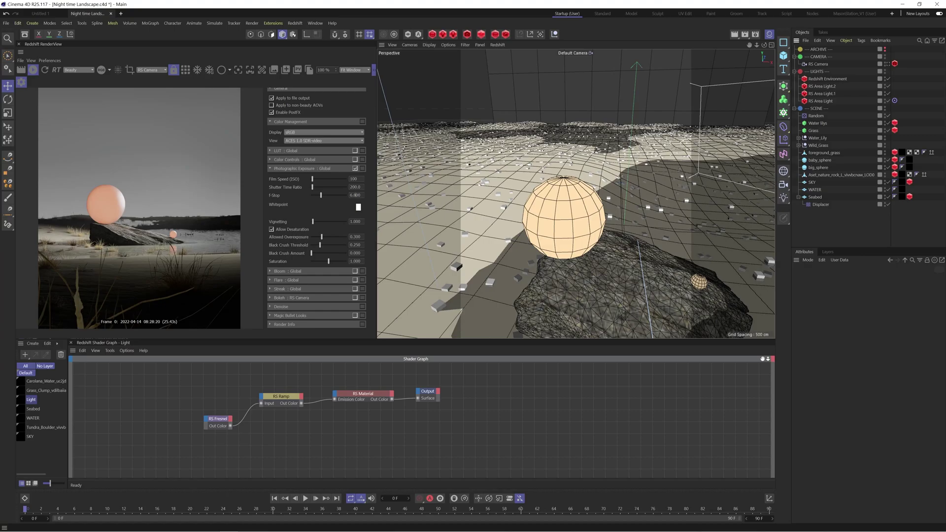
key(Return)
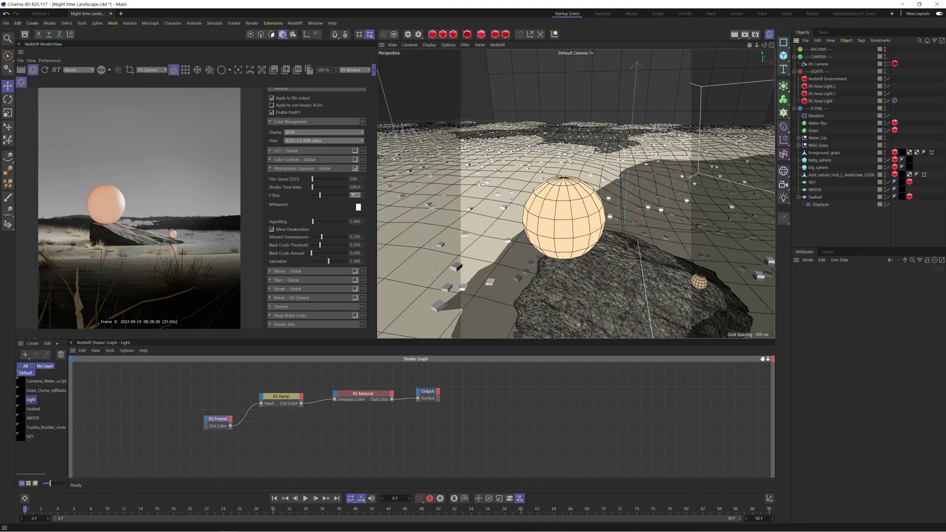
click(355, 195)
key(Return)
click(270, 168)
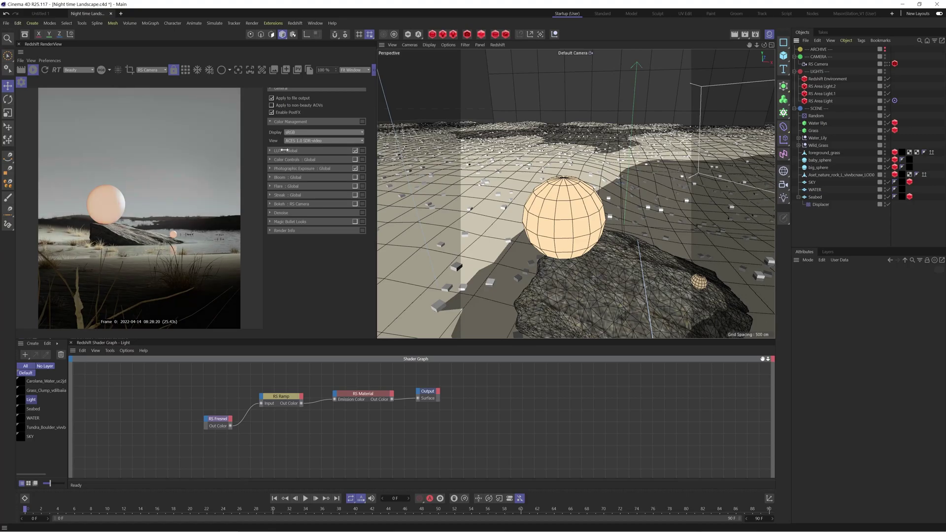
- Enable the global LUT and, after trying Advantix_100, choose the Fuji_Eterna_8553 LUT file
click(356, 151)
click(311, 170)
scroll(361, 213, down, 3)
scroll(361, 212, up, 5)
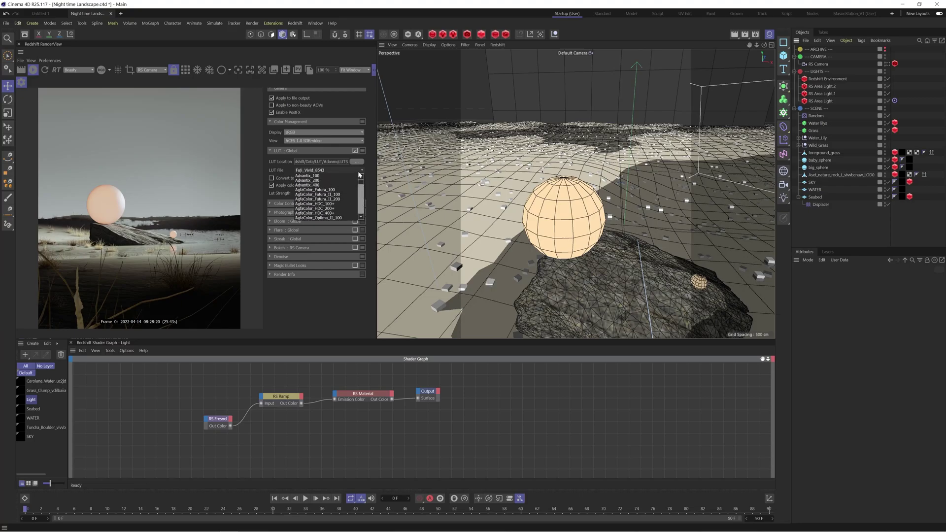
click(309, 175)
scroll(310, 174, down, 4)
scroll(309, 174, down, 2)
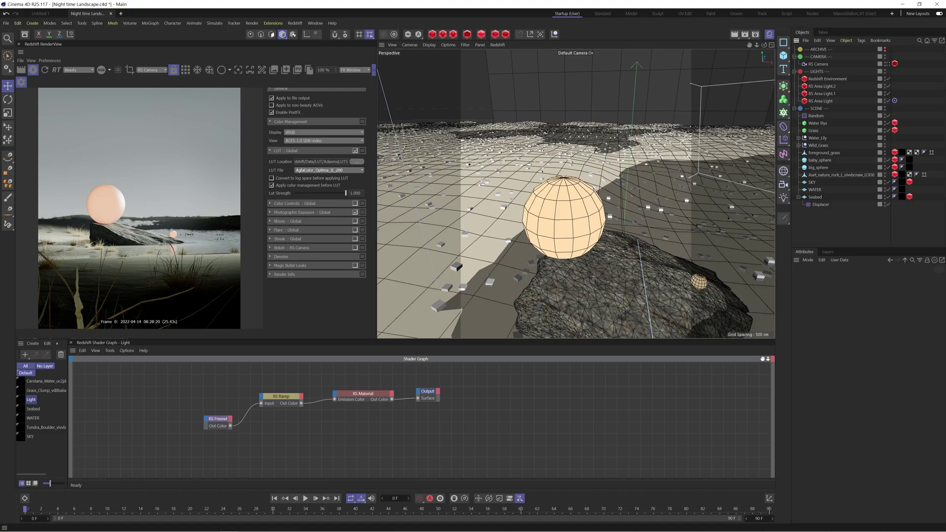
click(348, 175)
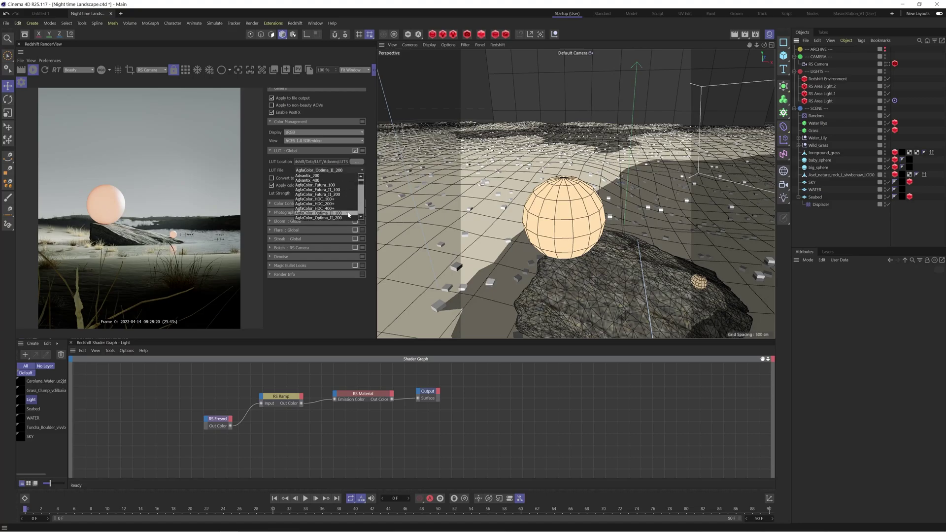
drag(362, 185, 363, 199)
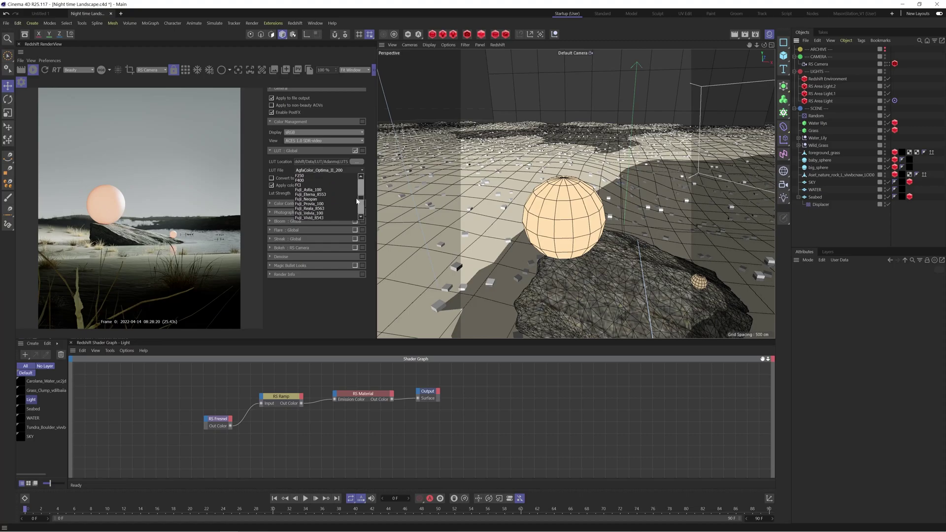
click(318, 194)
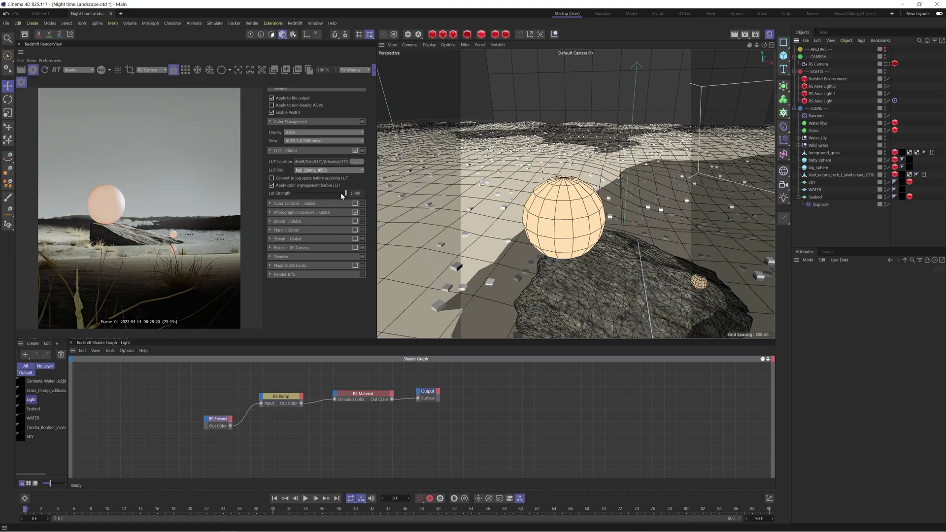
click(290, 151)
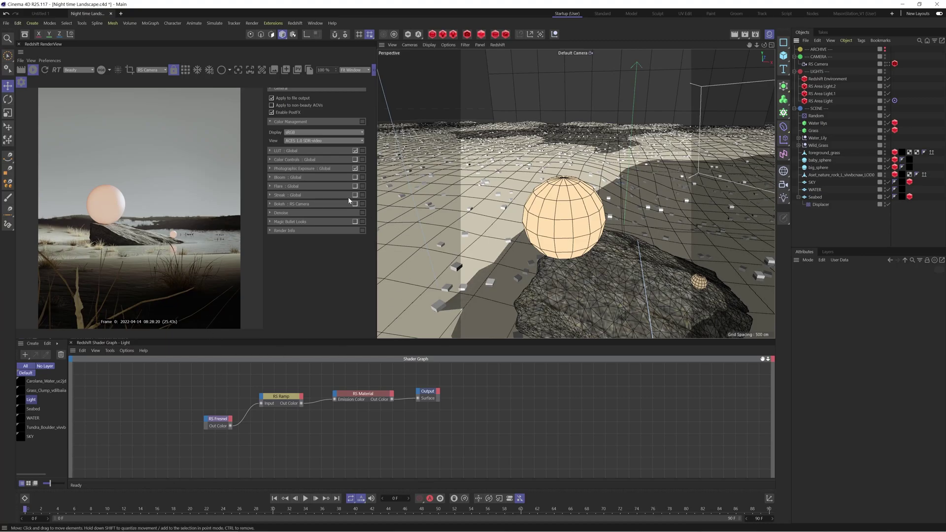
- Enable Bloom and raise its threshold to about 16.2, leaving the intensity unchanged
click(355, 177)
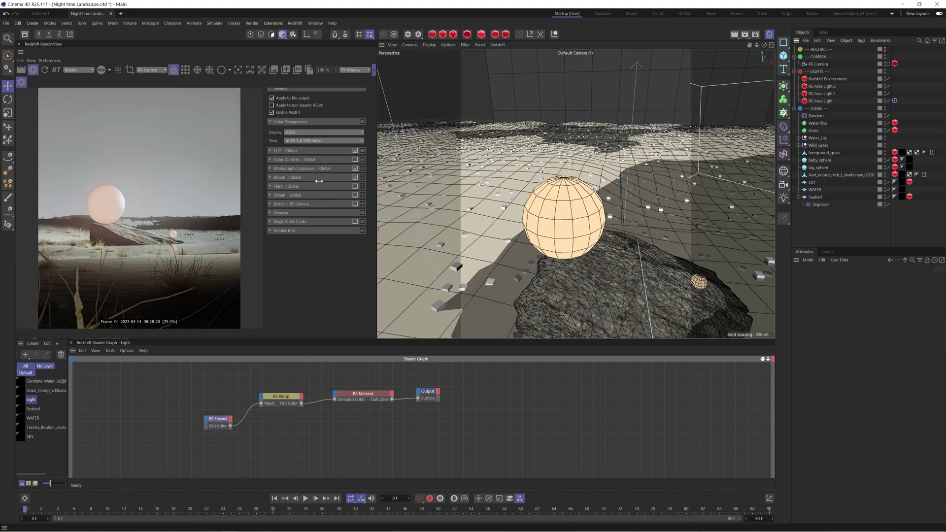
click(271, 178)
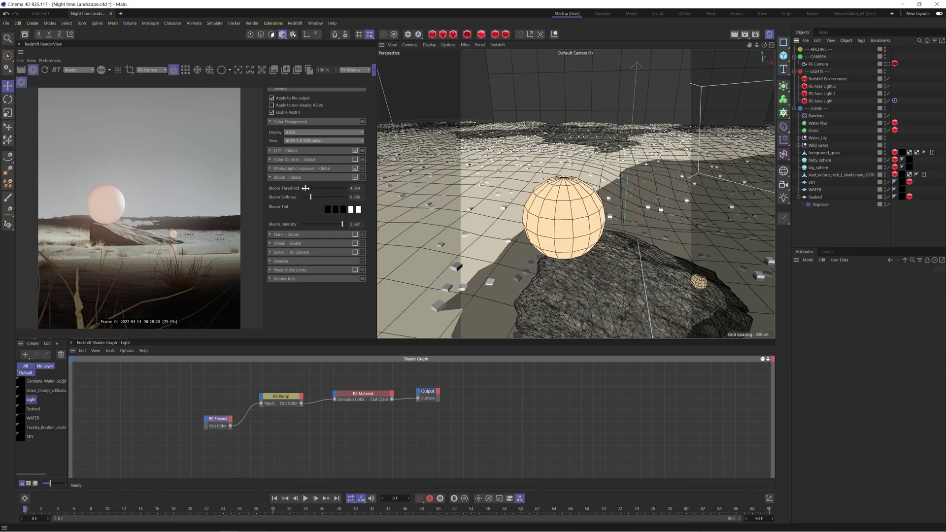
mouse_move(306, 188)
mouse_down()
mouse_move(334, 188)
mouse_move(307, 191)
mouse_up()
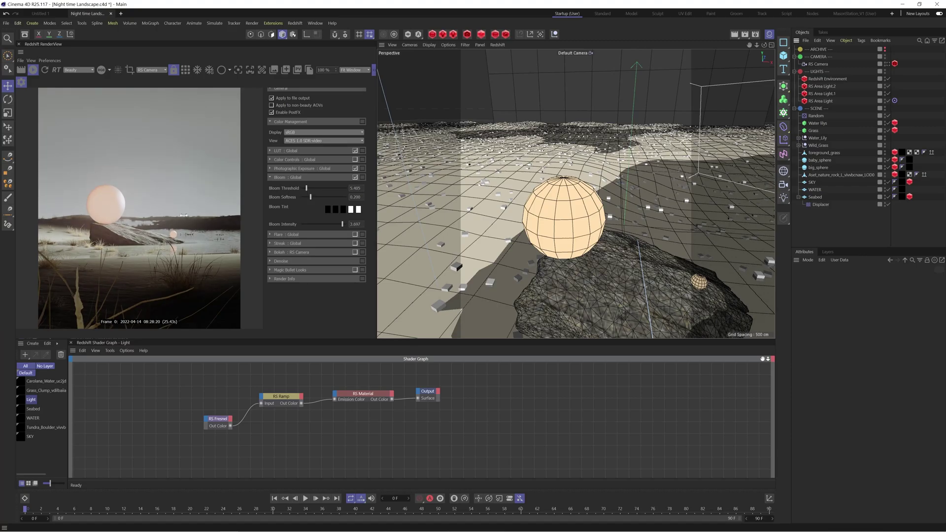
mouse_move(342, 224)
mouse_down()
mouse_move(324, 224)
mouse_move(349, 225)
mouse_up()
key(ctrl+z)
click(282, 178)
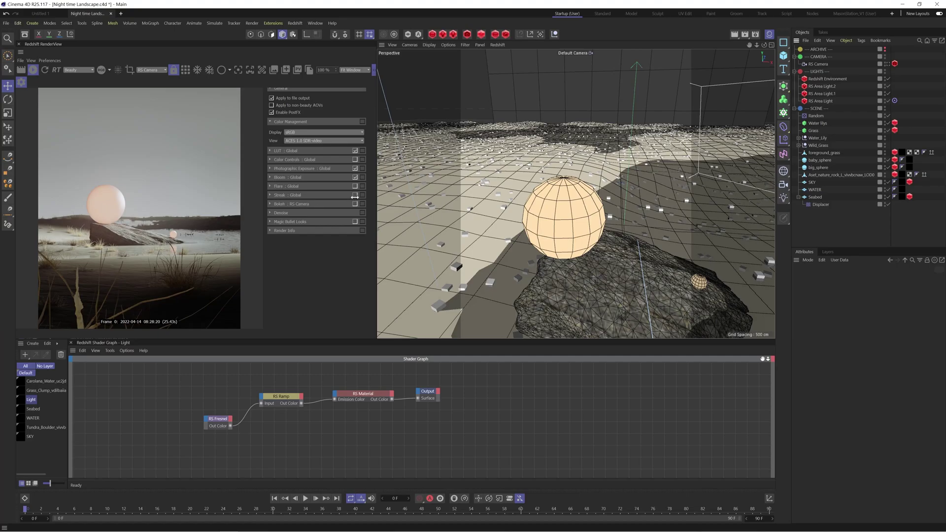
- Lengthen the Streak tail, then pull it back down to keep the rays subtle
click(270, 196)
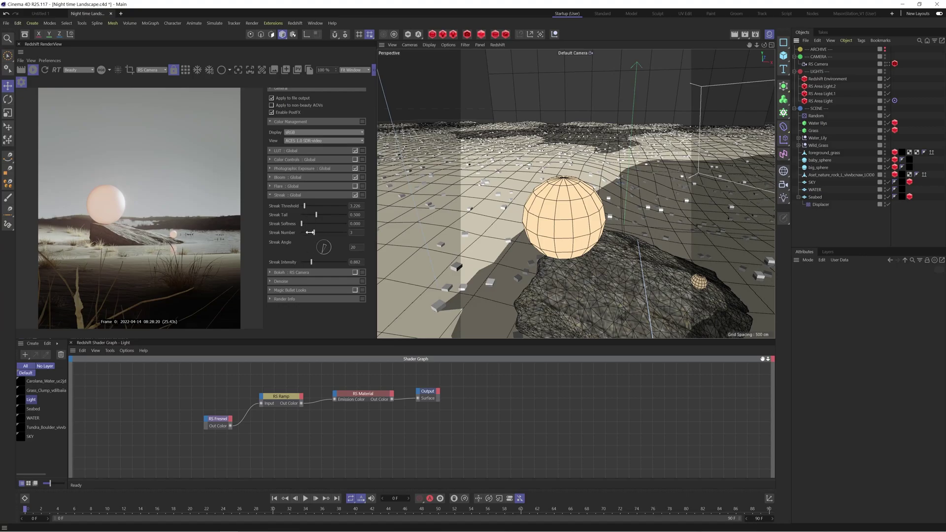
drag(314, 217, 347, 214)
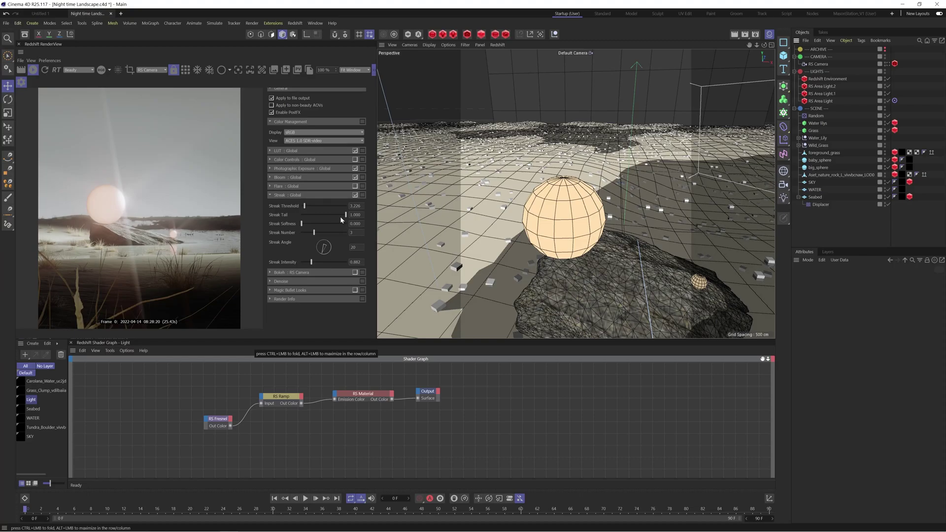
drag(341, 215, 329, 219)
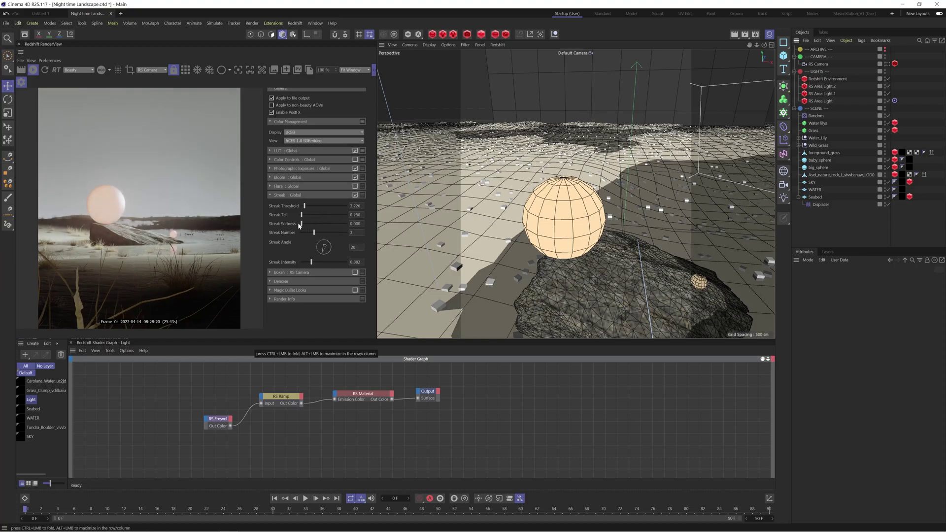
- Enable Bokeh, view through the RS Camera, and collapse the Seabed hierarchy
click(301, 195)
click(355, 203)
click(887, 64)
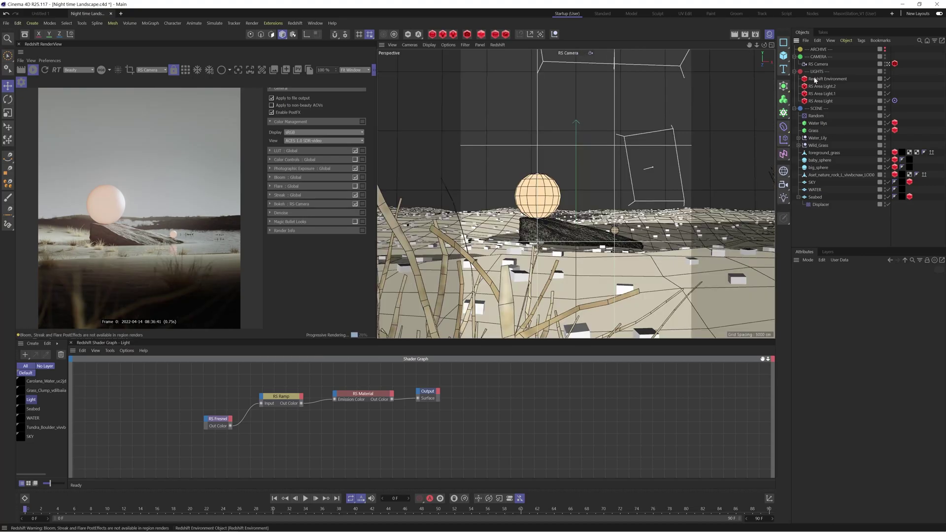
click(798, 197)
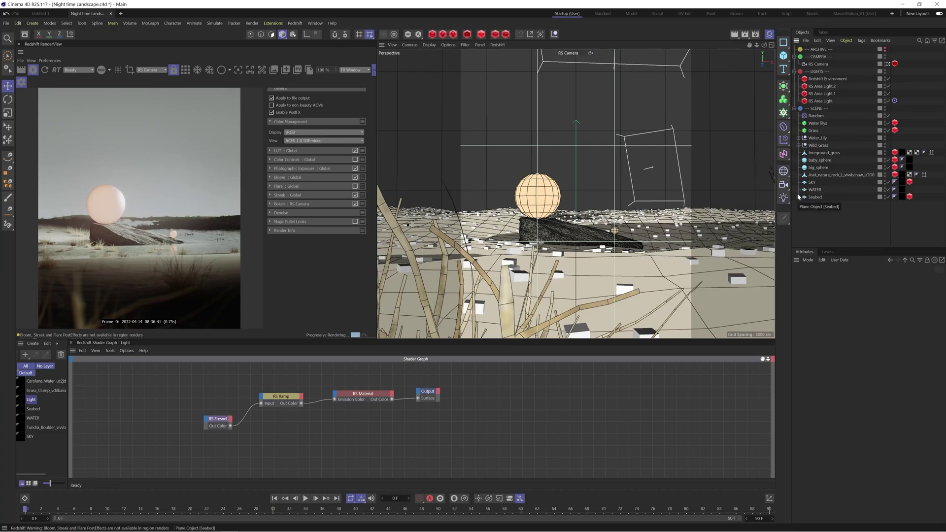